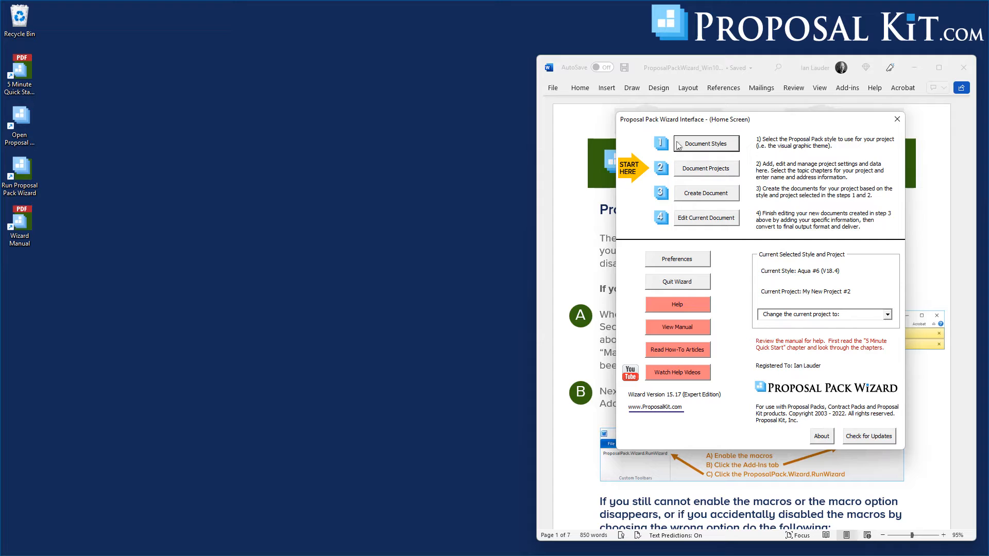
Step: Open the stock template editor from the template management settings of the Aqua #6 document style
{"action": "left_click", "coordinate": [708, 145]}
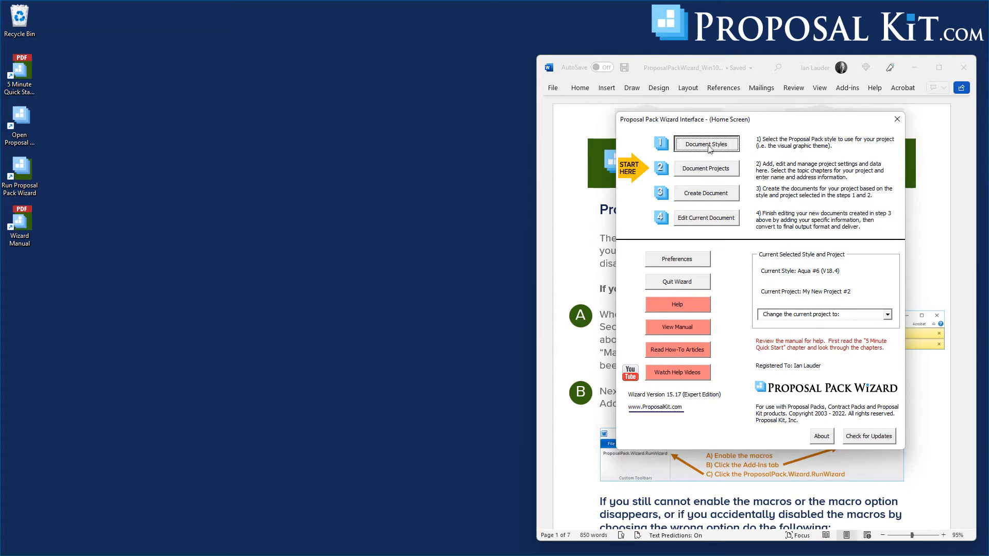
{"action": "left_click", "coordinate": [715, 301]}
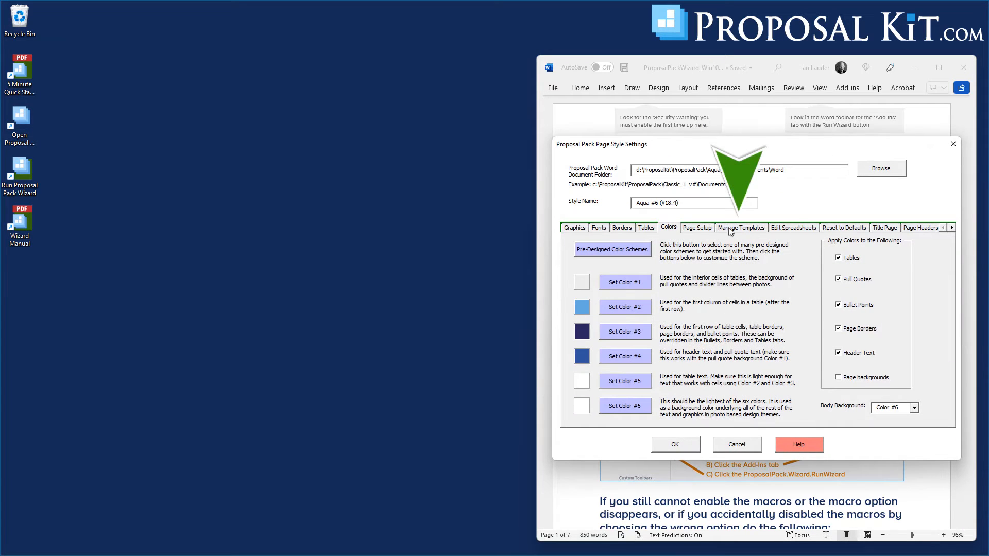
{"action": "left_click", "coordinate": [732, 229]}
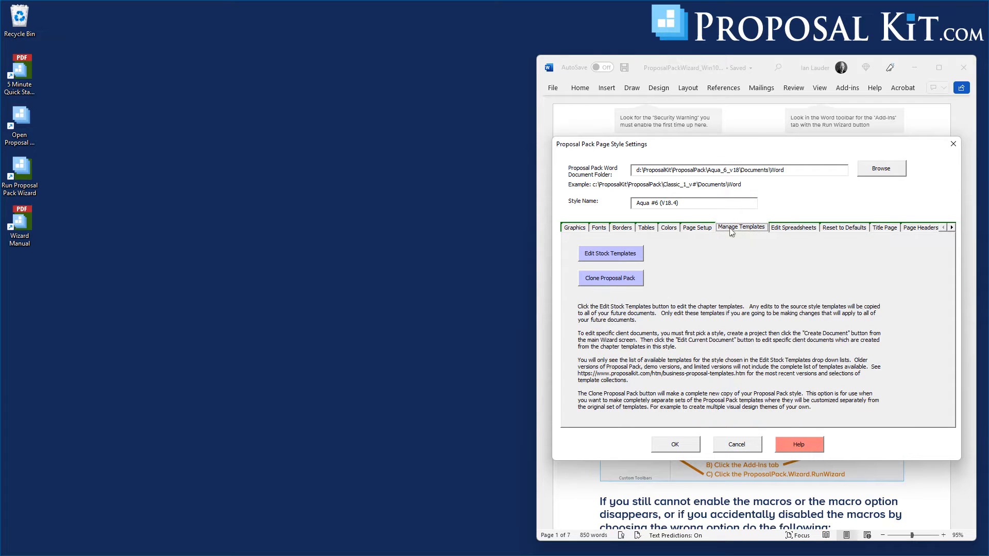
{"action": "left_click", "coordinate": [611, 258]}
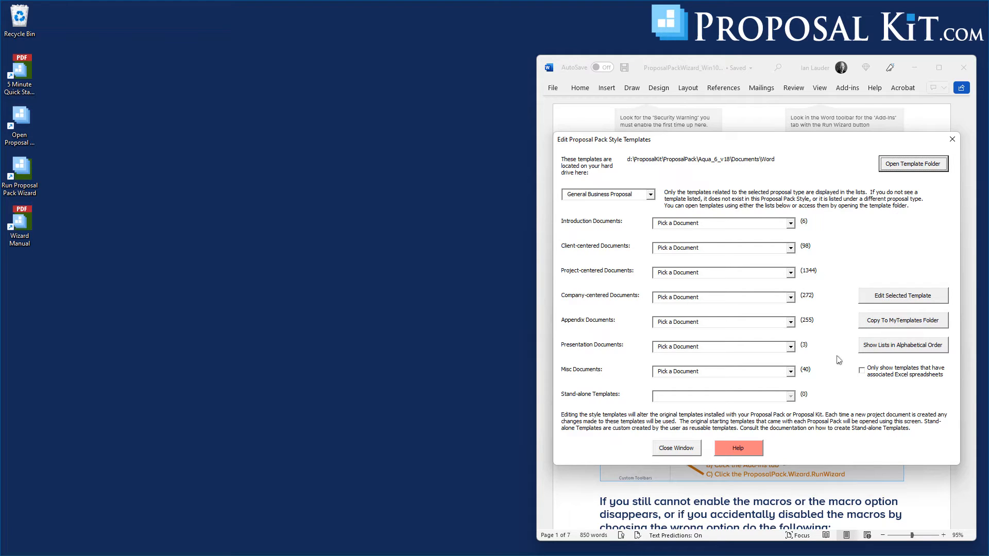
Step: Show the template lists in alphabetical order and select the Company History template from the A - C list
{"action": "left_click", "coordinate": [894, 351]}
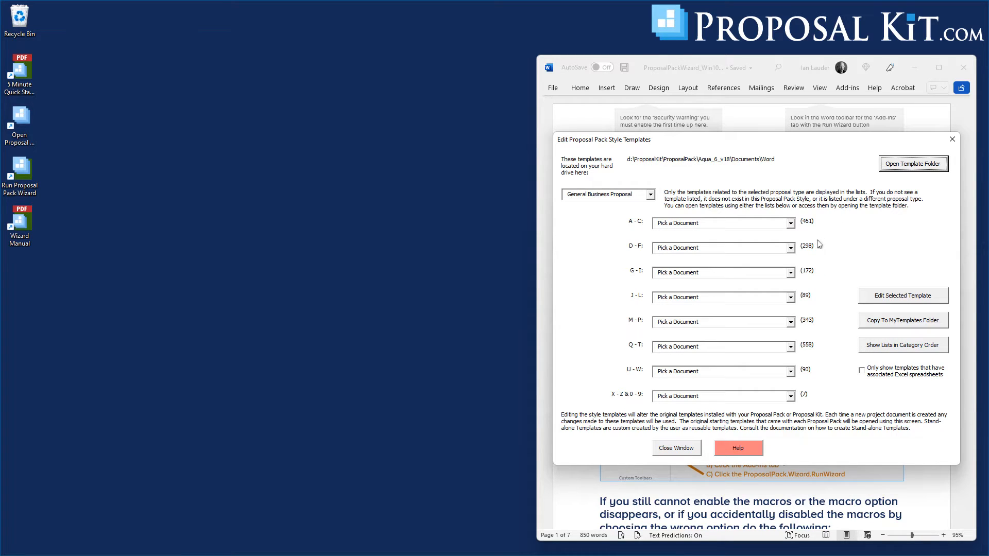
{"action": "left_click", "coordinate": [790, 225]}
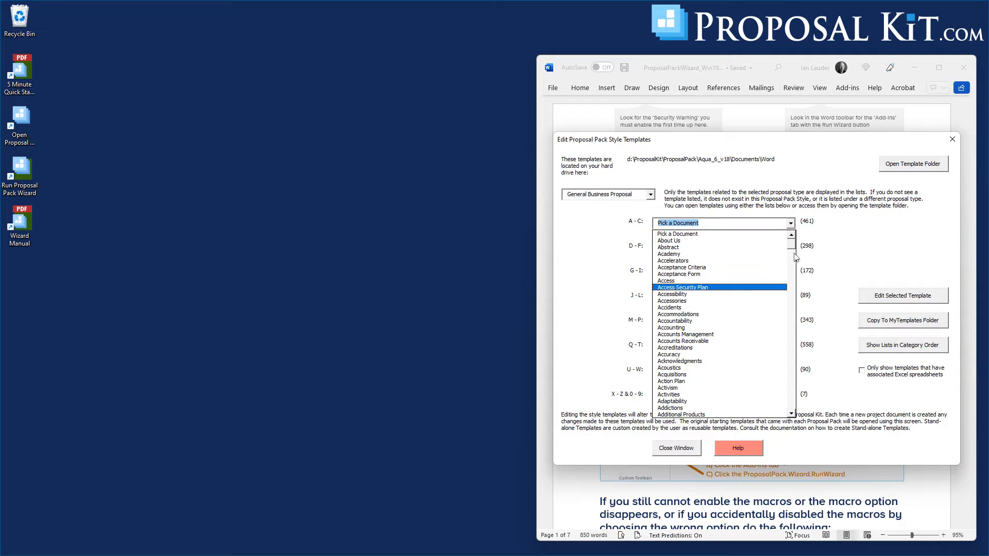
{"action": "left_click_drag", "start_coordinate": [793, 245], "coordinate": [797, 363]}
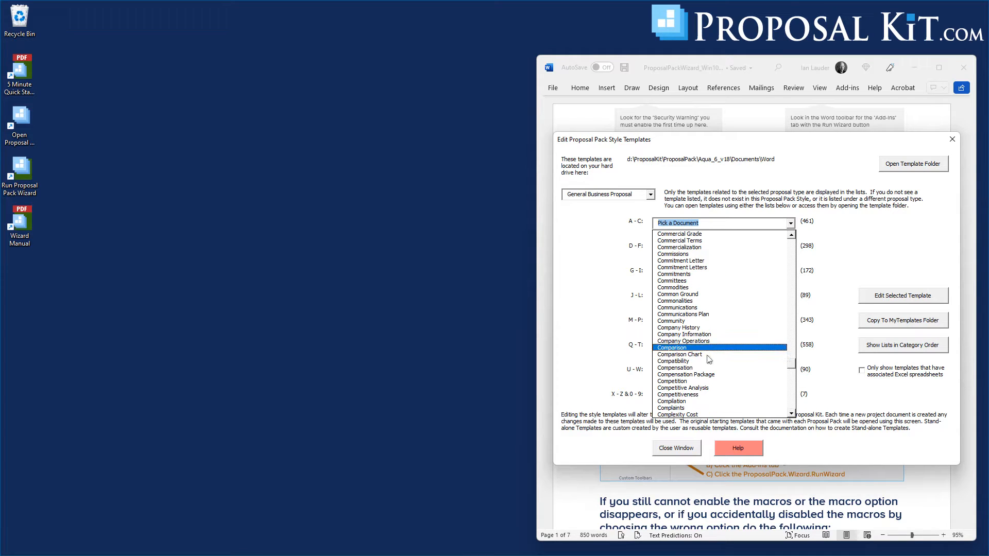
{"action": "left_click", "coordinate": [684, 328]}
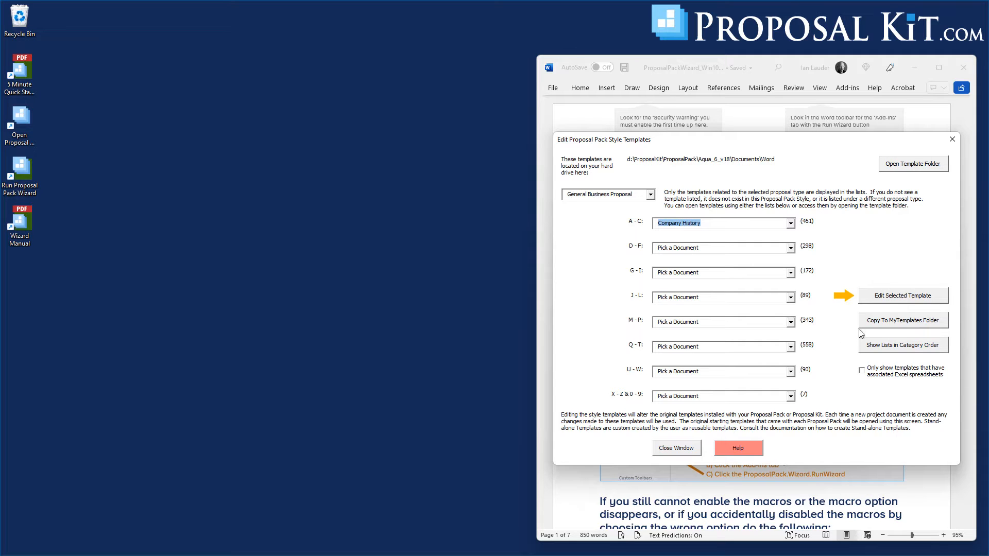
Step: Open the selected Company History stock template, review its header, body and footer, and close the document
{"action": "left_click", "coordinate": [901, 299]}
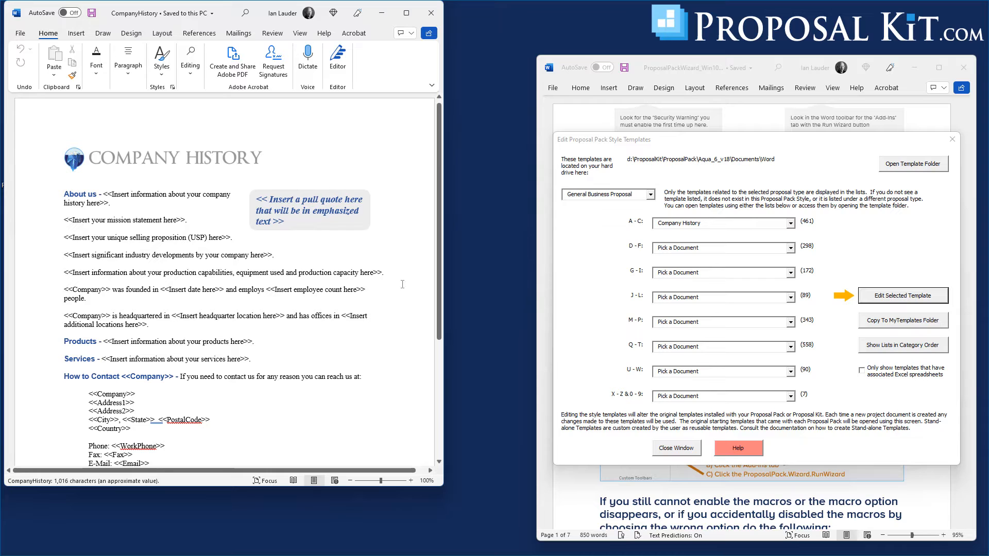
{"action": "left_click_drag", "start_coordinate": [439, 143], "coordinate": [466, 113]}
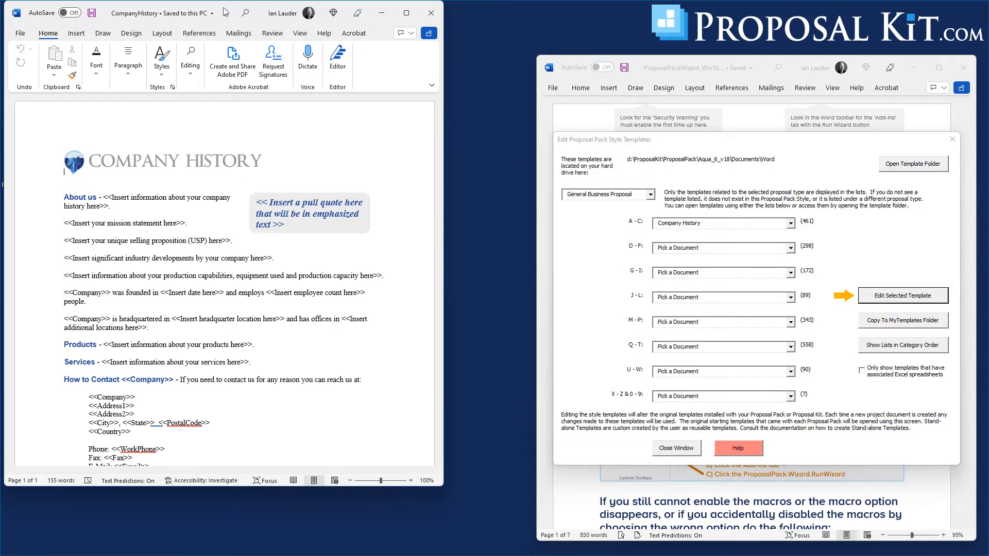
{"action": "left_click_drag", "start_coordinate": [230, 12], "coordinate": [281, 29]}
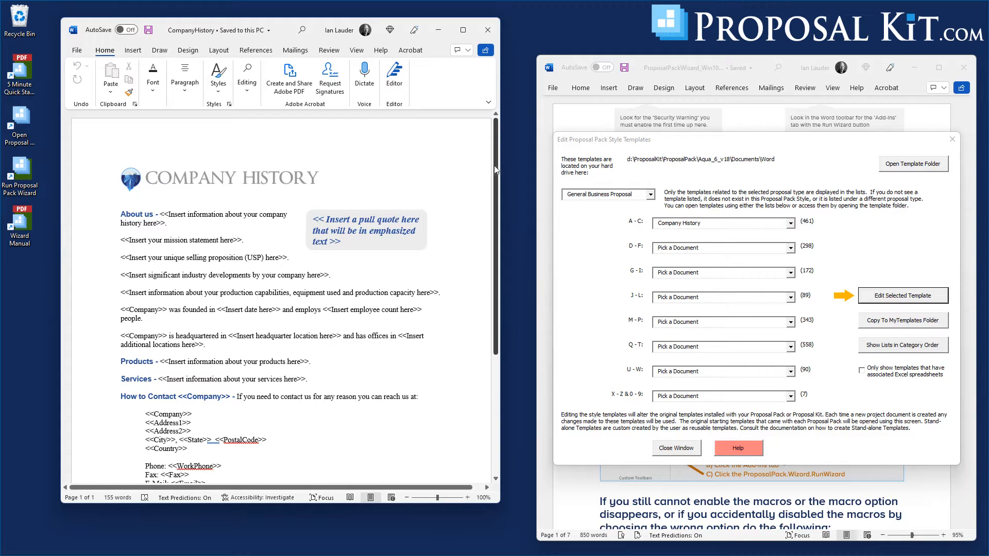
{"action": "left_click_drag", "start_coordinate": [495, 170], "coordinate": [511, 288]}
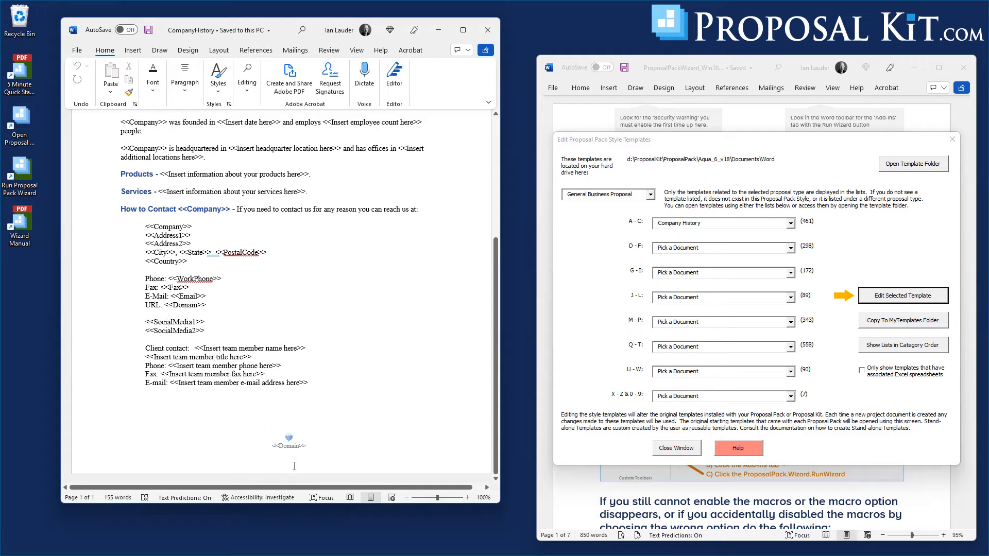
{"action": "scroll", "coordinate": [134, 253], "scroll_direction": "up", "scroll_amount": 3}
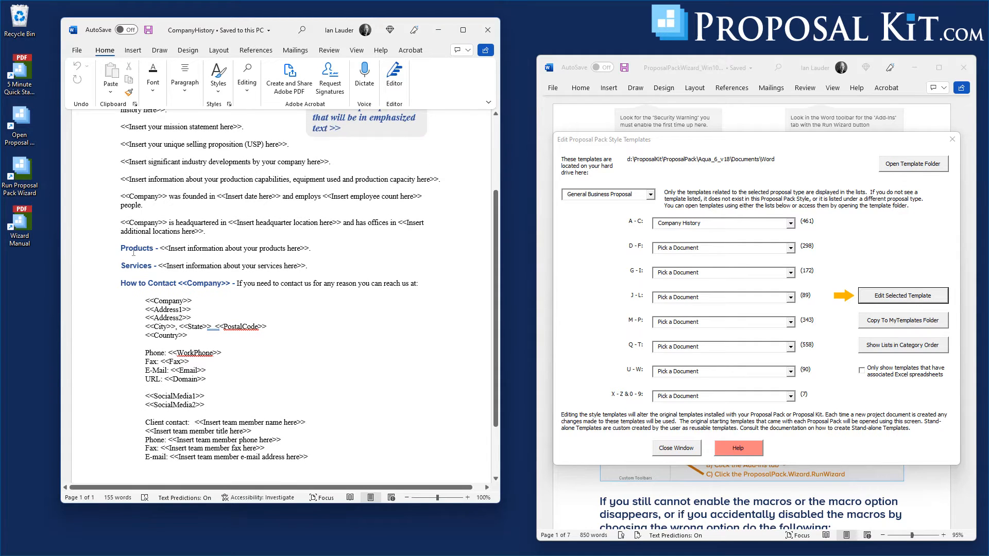
{"action": "scroll", "coordinate": [332, 179], "scroll_direction": "up", "scroll_amount": 4}
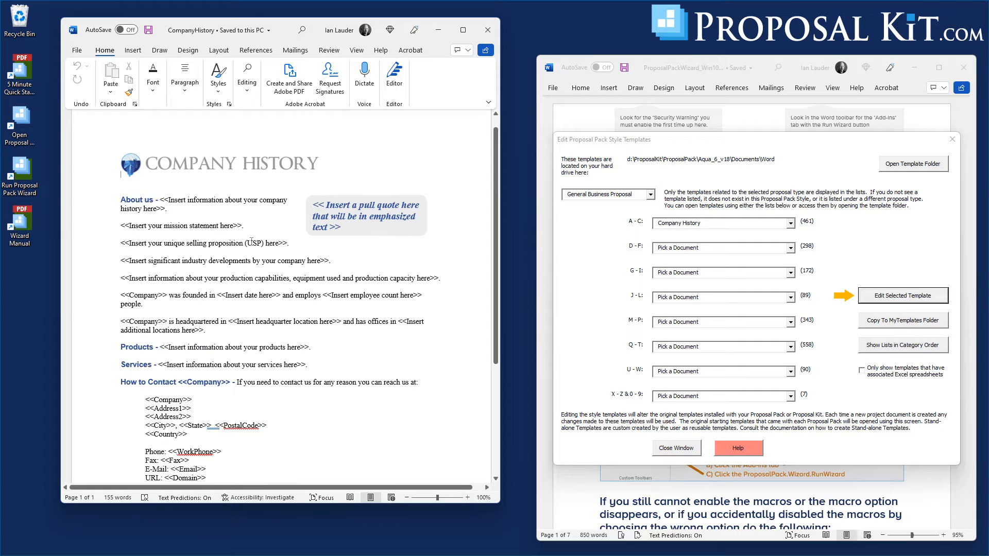
{"action": "left_click", "coordinate": [488, 31]}
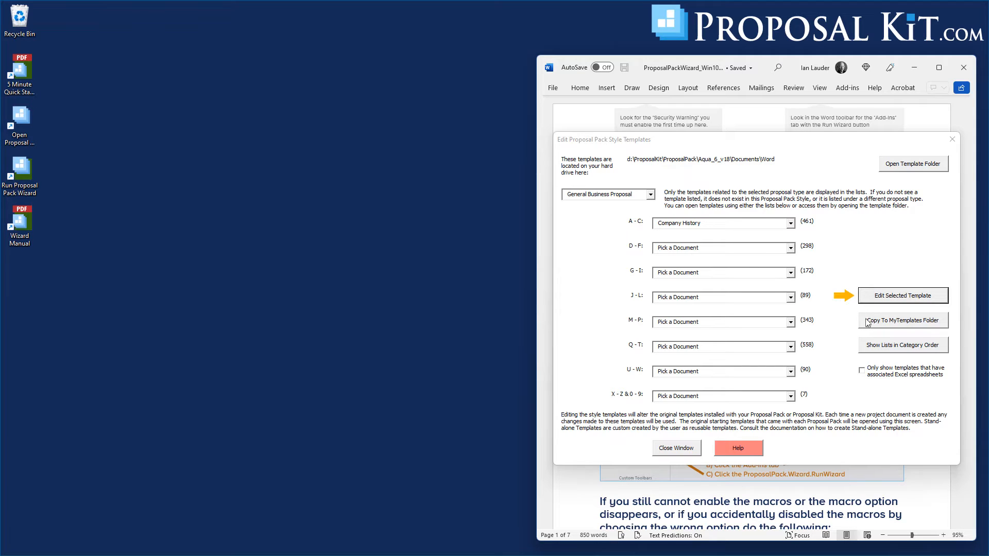
Step: Copy the Company History template to the MyTemplates folder, confirming that it will be used with more than one design theme
{"action": "left_click", "coordinate": [914, 325]}
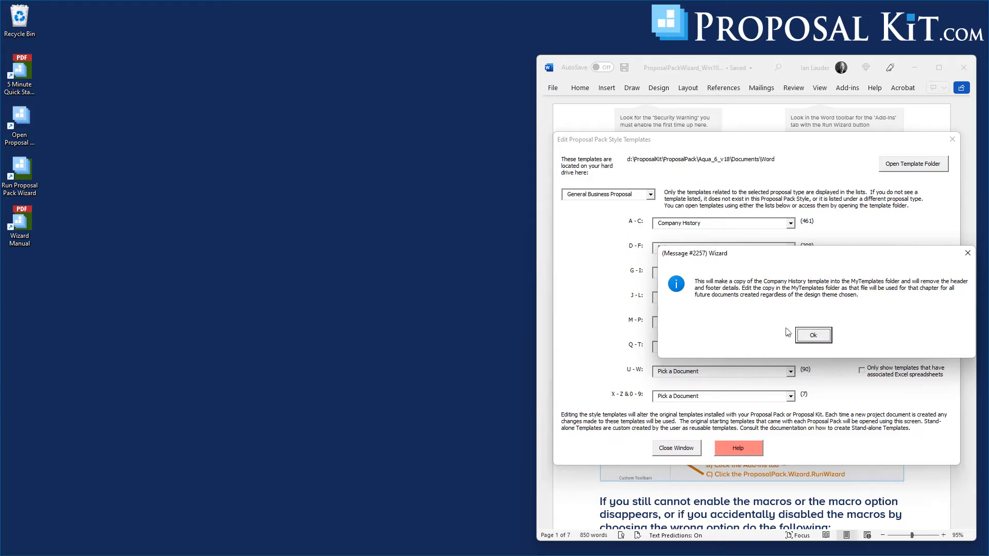
{"action": "left_click", "coordinate": [813, 335]}
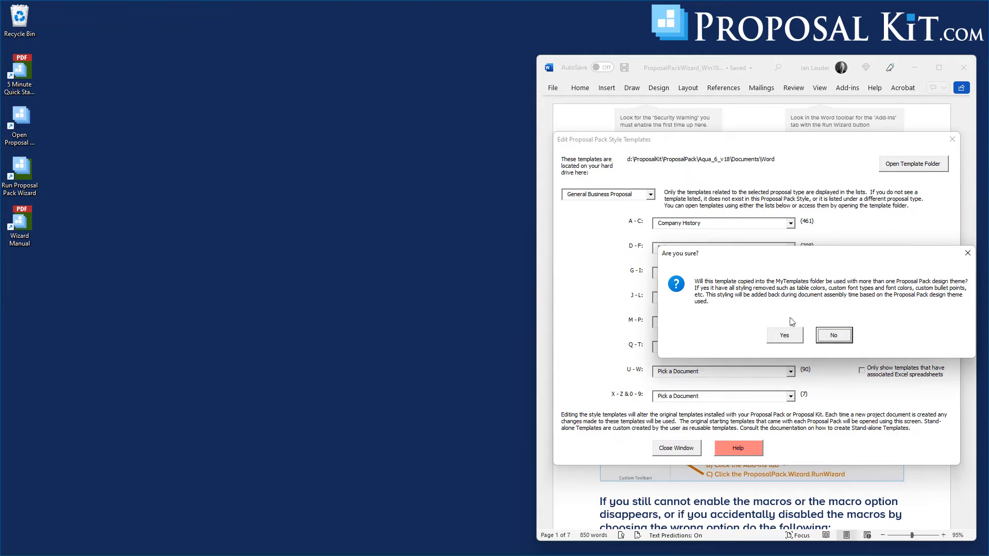
{"action": "left_click_drag", "start_coordinate": [785, 253], "coordinate": [756, 215]}
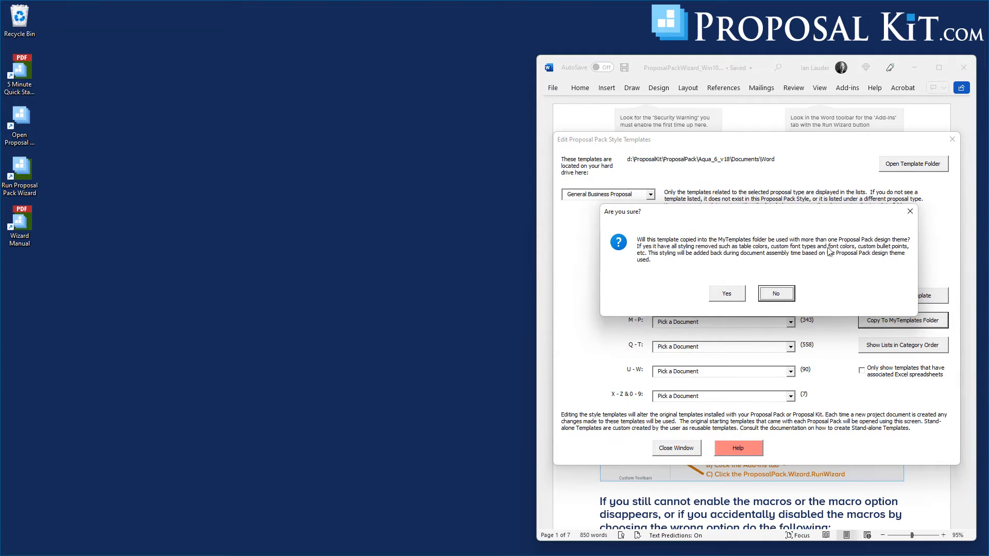
{"action": "left_click", "coordinate": [727, 294]}
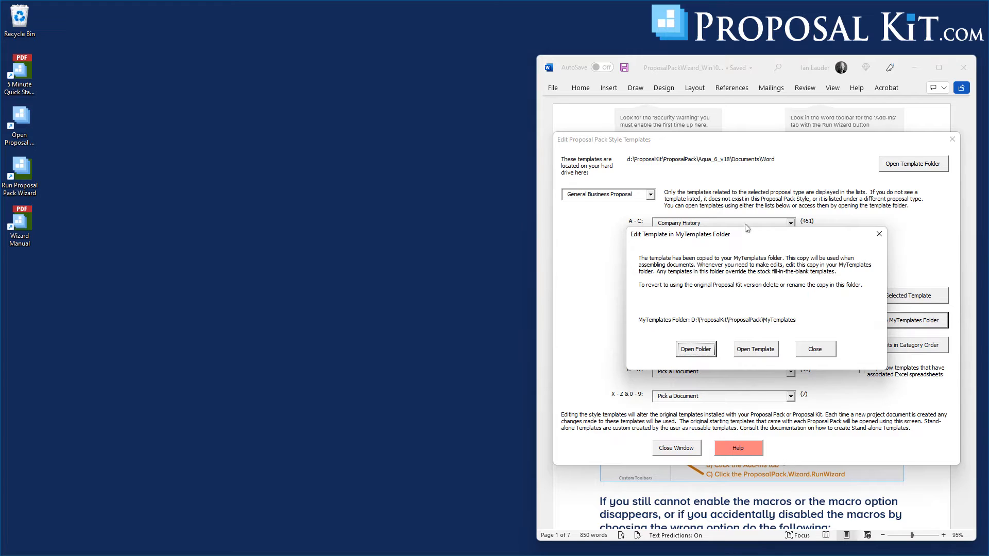
Step: Switch to the MyTemplates folder in File Explorer to view the copied template file
{"action": "left_click_drag", "start_coordinate": [741, 234], "coordinate": [745, 180]}
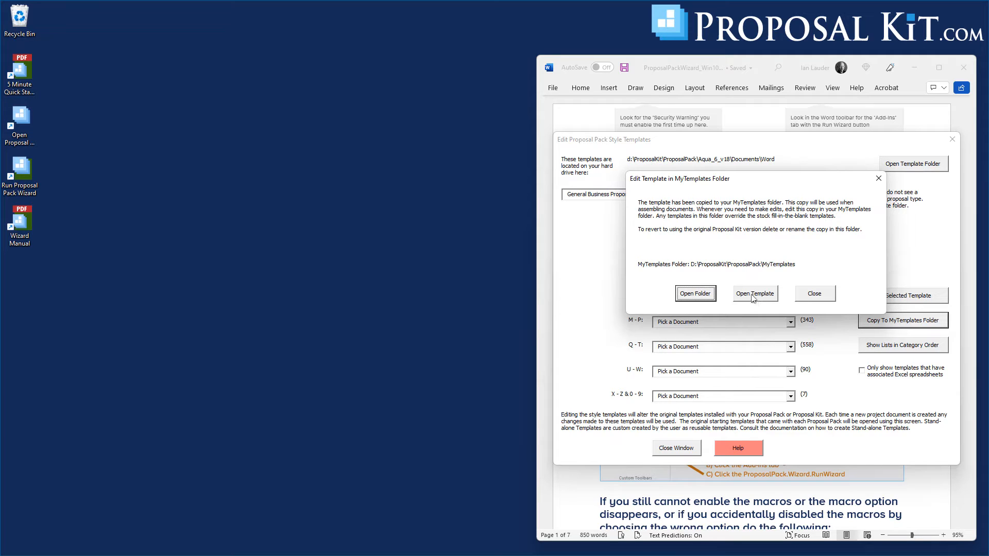
{"action": "mouse_move", "coordinate": [517, 544]}
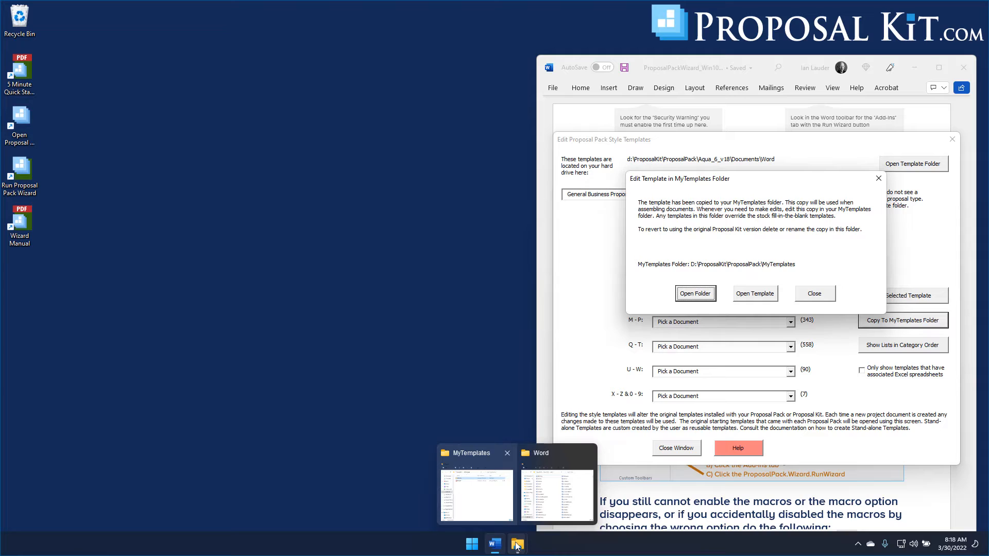
{"action": "left_click", "coordinate": [479, 449]}
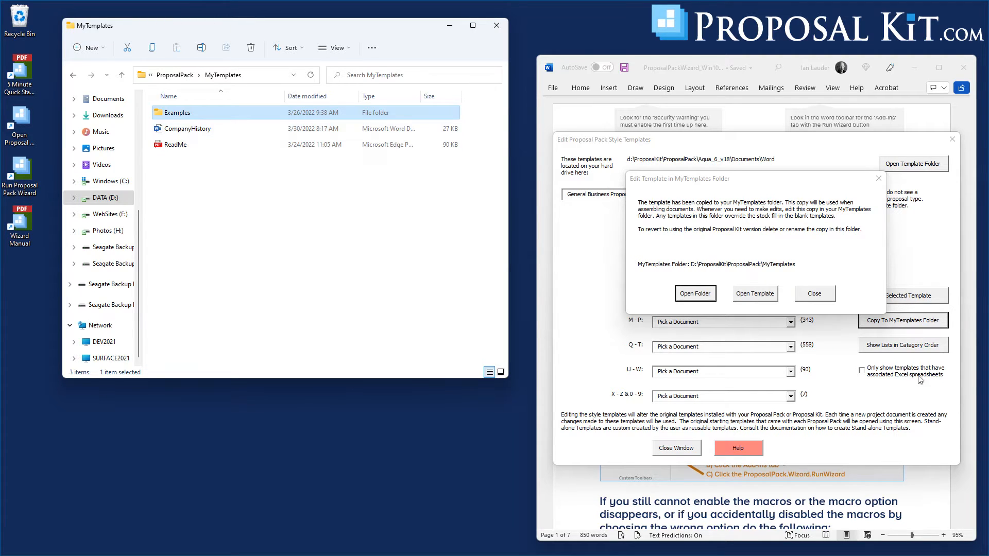
Step: Open the copied Company History template from the copy dialog and examine its body text, header and footer areas, and styling
{"action": "left_click", "coordinate": [752, 294]}
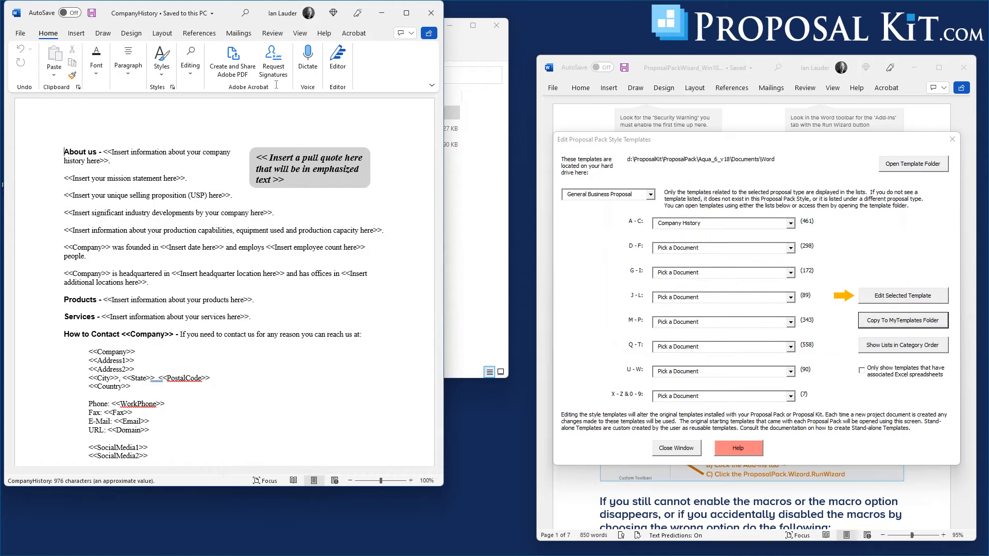
{"action": "left_click_drag", "start_coordinate": [227, 13], "coordinate": [314, 54]}
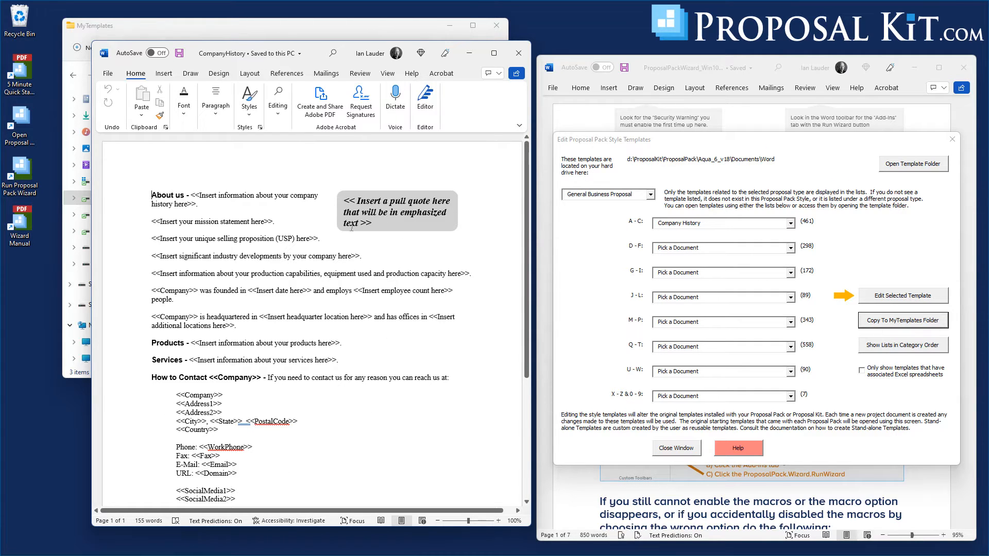
{"action": "scroll", "coordinate": [289, 372], "scroll_direction": "down", "scroll_amount": 6}
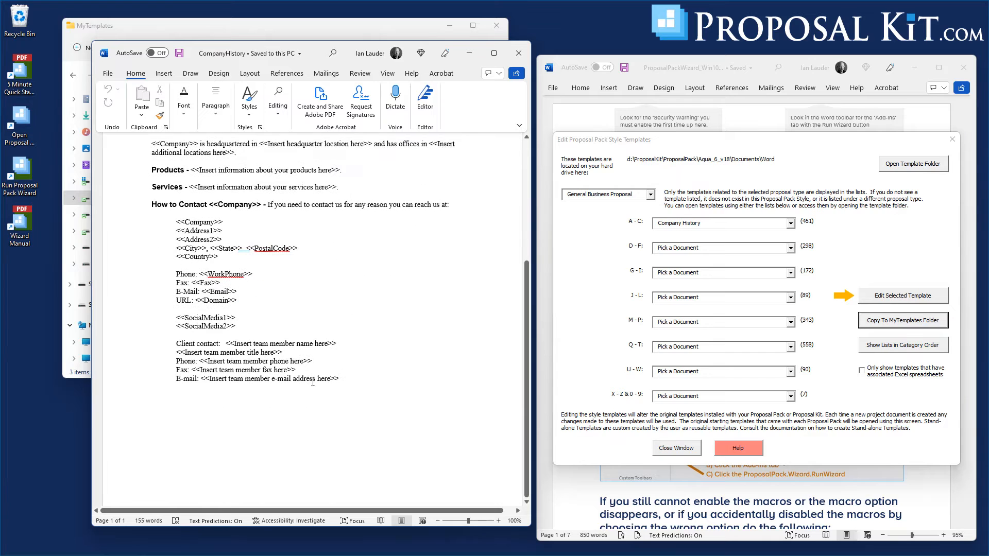
{"action": "scroll", "coordinate": [291, 450], "scroll_direction": "up", "scroll_amount": 5}
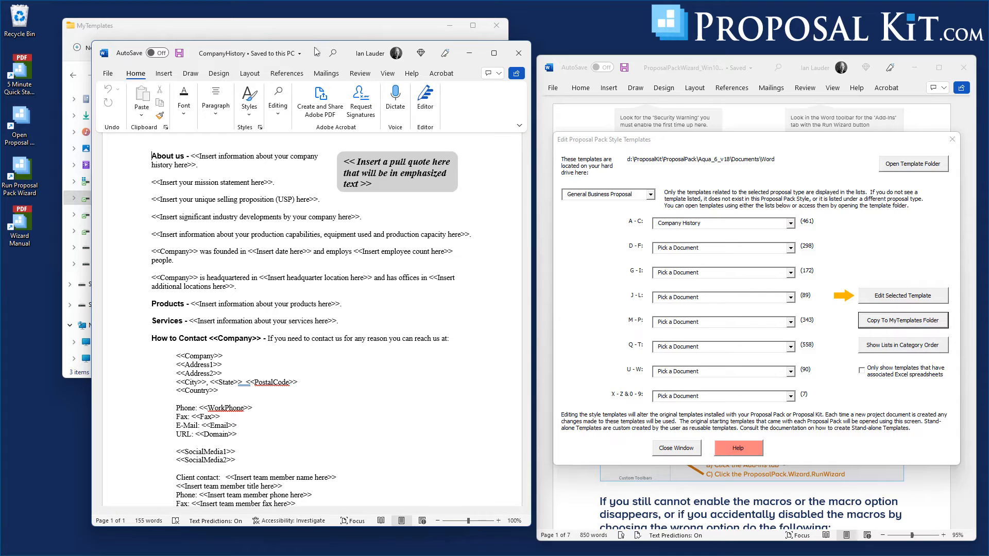
{"action": "left_click_drag", "start_coordinate": [314, 47], "coordinate": [302, 25]}
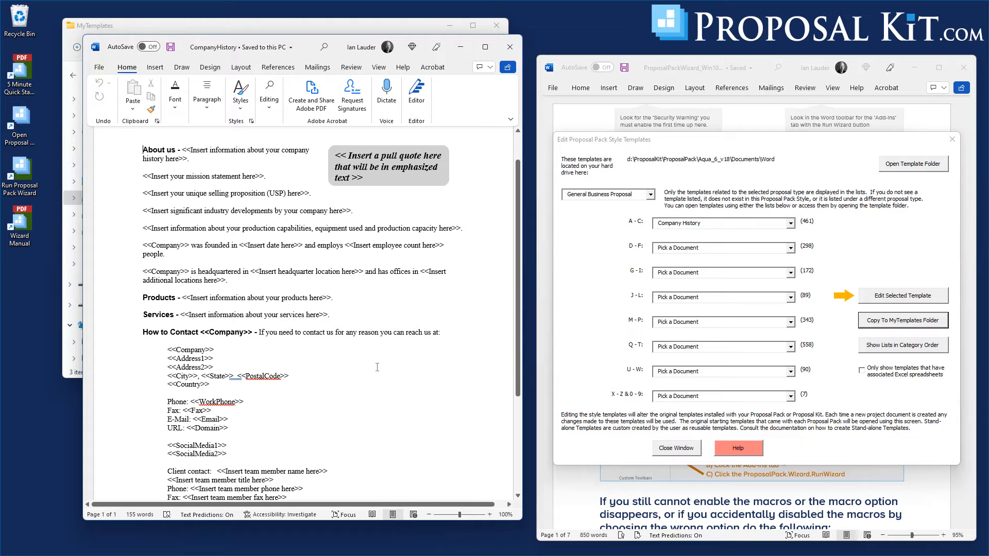
{"action": "scroll", "coordinate": [512, 437], "scroll_direction": "down", "scroll_amount": 5}
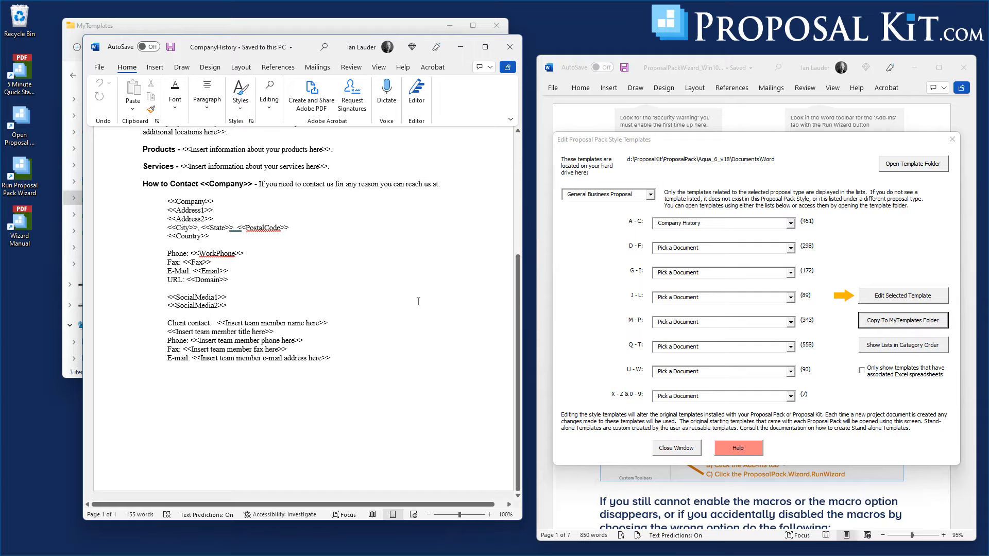
{"action": "scroll", "coordinate": [419, 301], "scroll_direction": "up", "scroll_amount": 3}
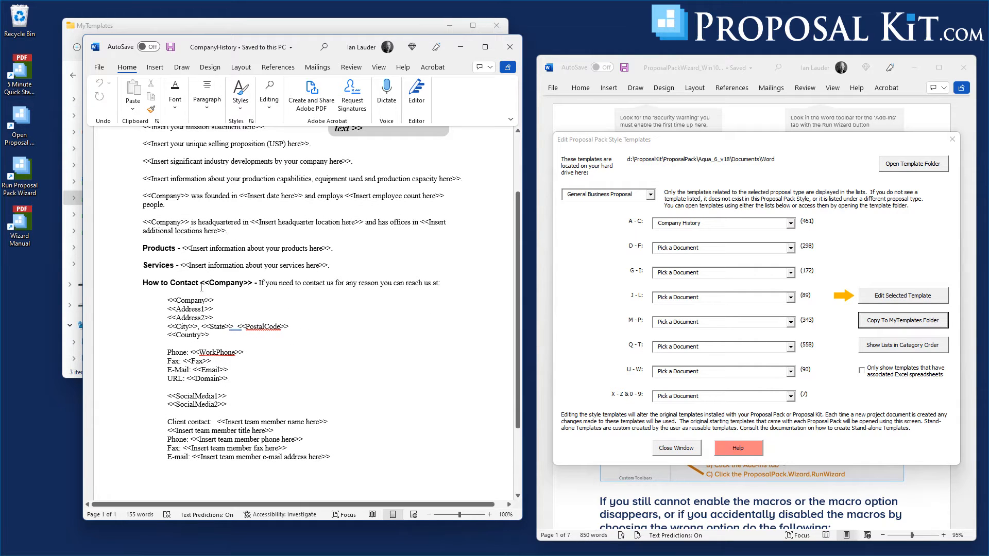
{"action": "mouse_move", "coordinate": [310, 49]}
{"action": "left_mouse_down"}
{"action": "mouse_move", "coordinate": [383, 229]}
{"action": "mouse_move", "coordinate": [305, 61]}
{"action": "left_mouse_up"}
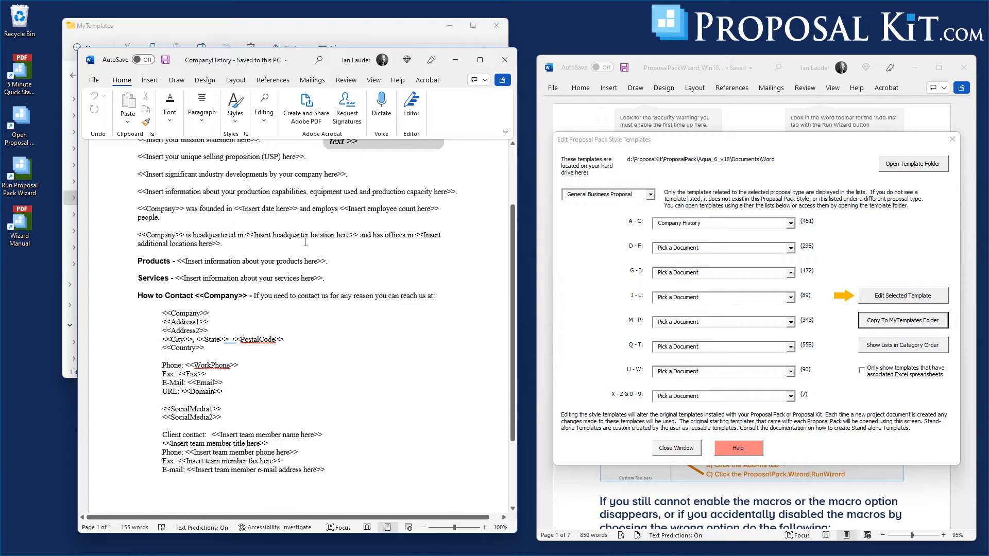
Step: Close the MyTemplates folder, the copied Company History document and the style template editor
{"action": "left_click", "coordinate": [298, 26]}
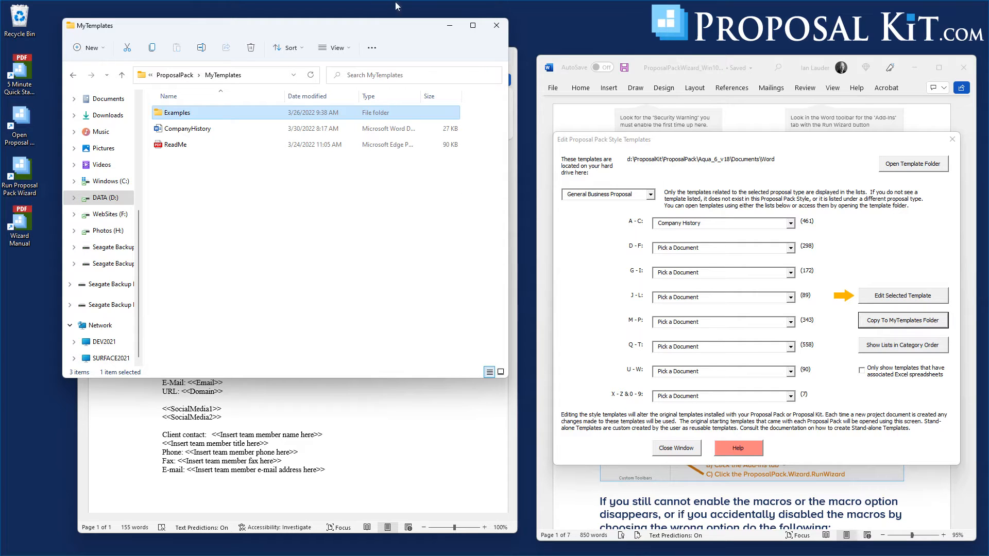
{"action": "left_click_drag", "start_coordinate": [374, 28], "coordinate": [363, 18]}
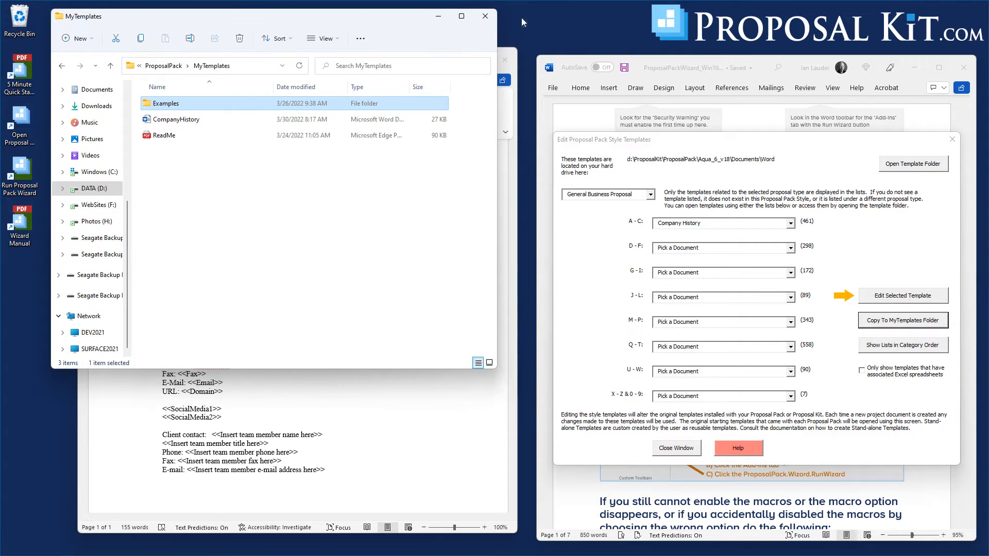
{"action": "left_click", "coordinate": [484, 18]}
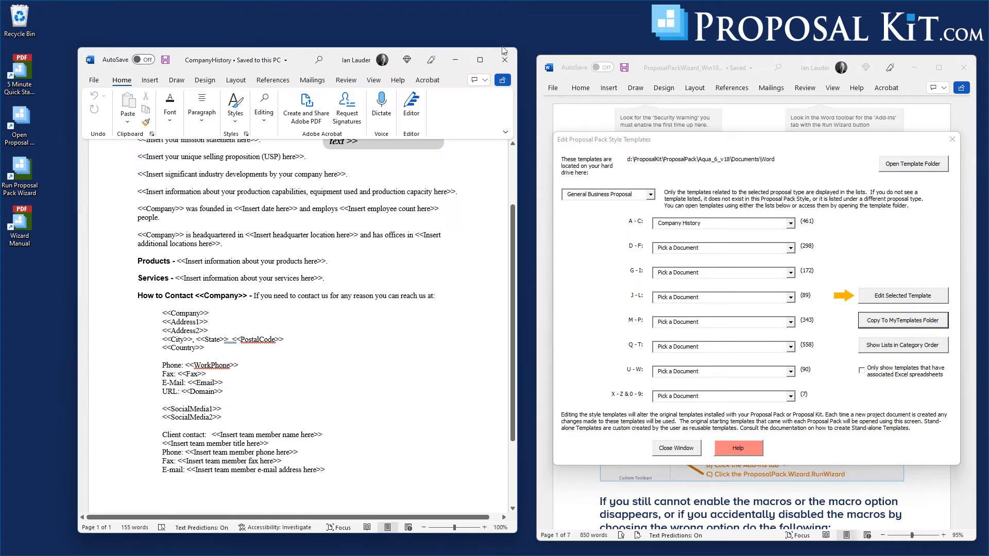
{"action": "left_click", "coordinate": [505, 58]}
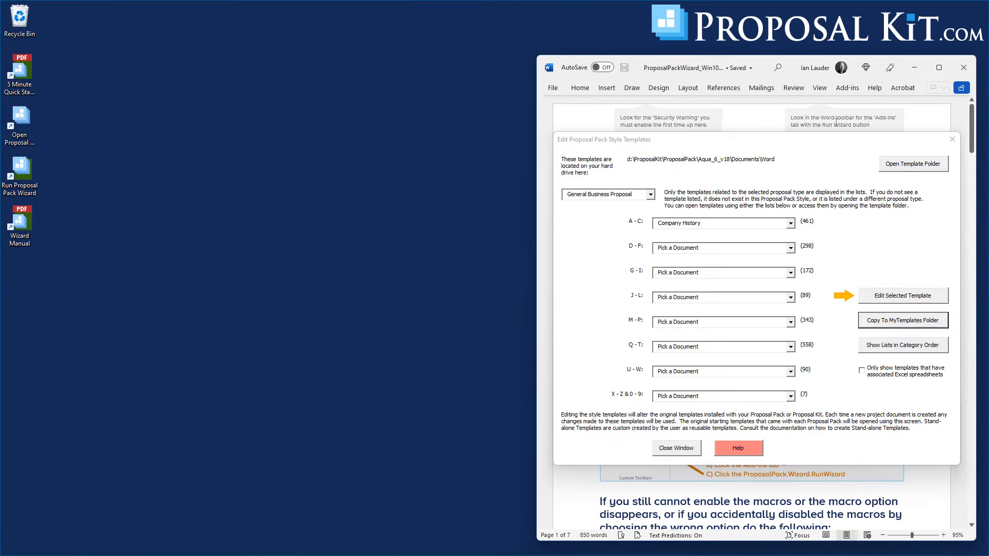
{"action": "left_click", "coordinate": [675, 452]}
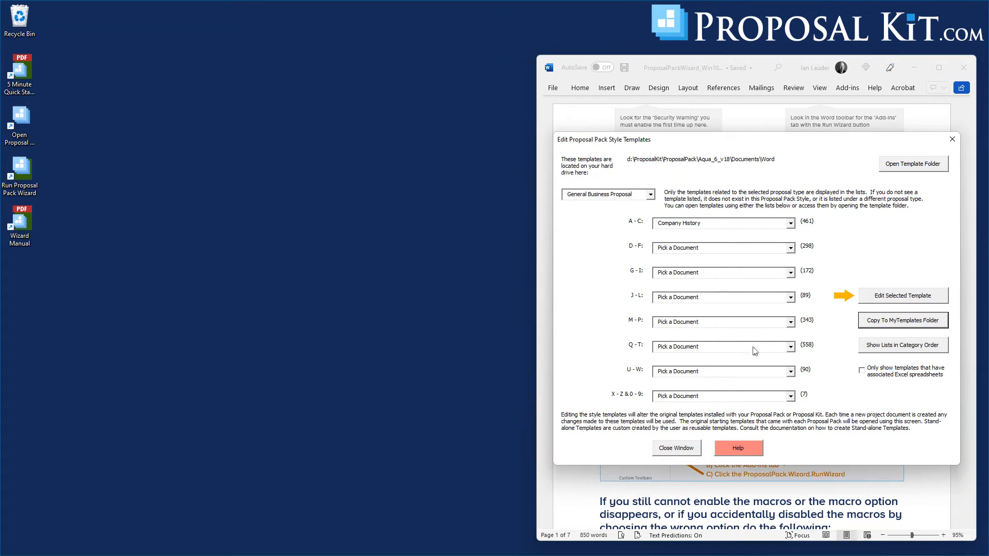
Step: Close the stock template editor, the Aqua #6 style settings and the style picker to return to the wizard's home screen
{"action": "left_click", "coordinate": [677, 448]}
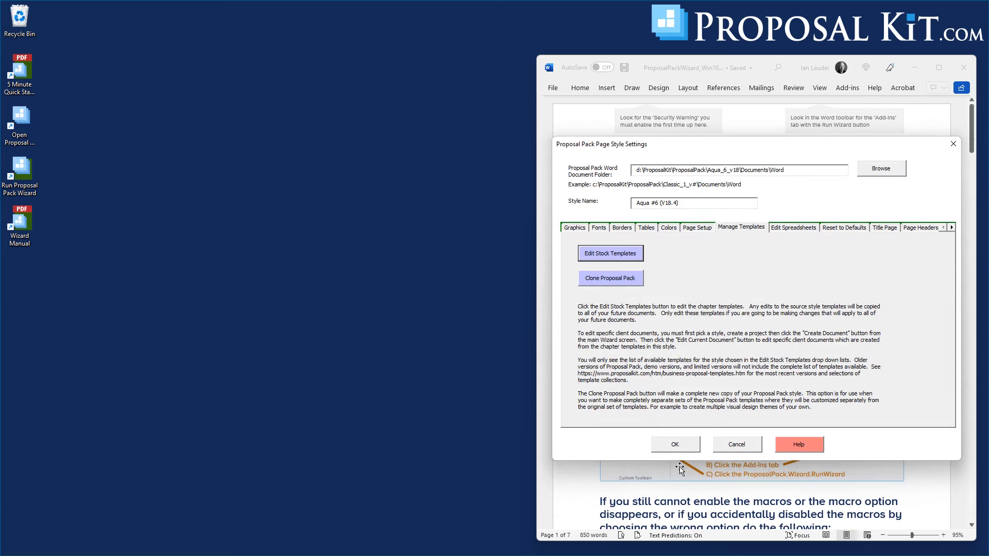
{"action": "left_click", "coordinate": [734, 445]}
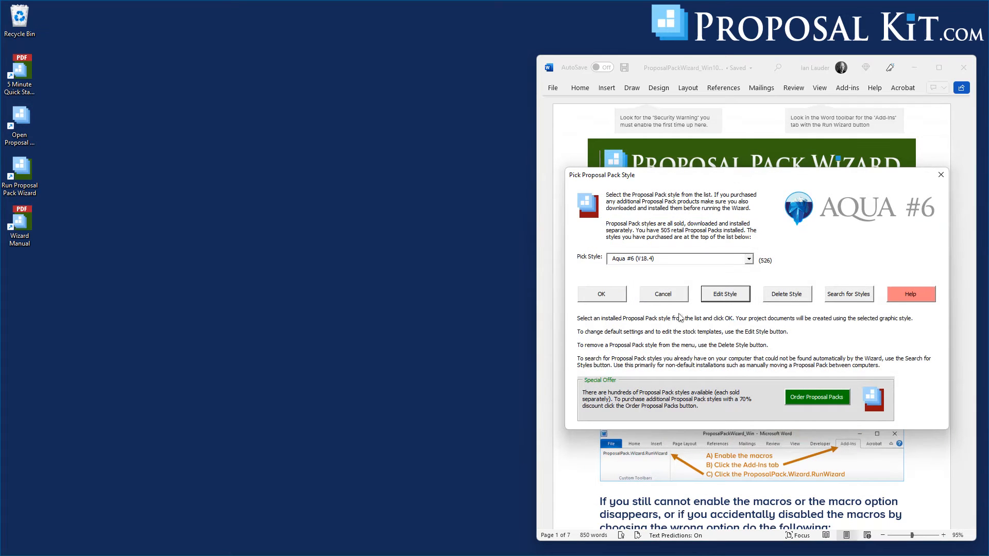
{"action": "left_click", "coordinate": [664, 295]}
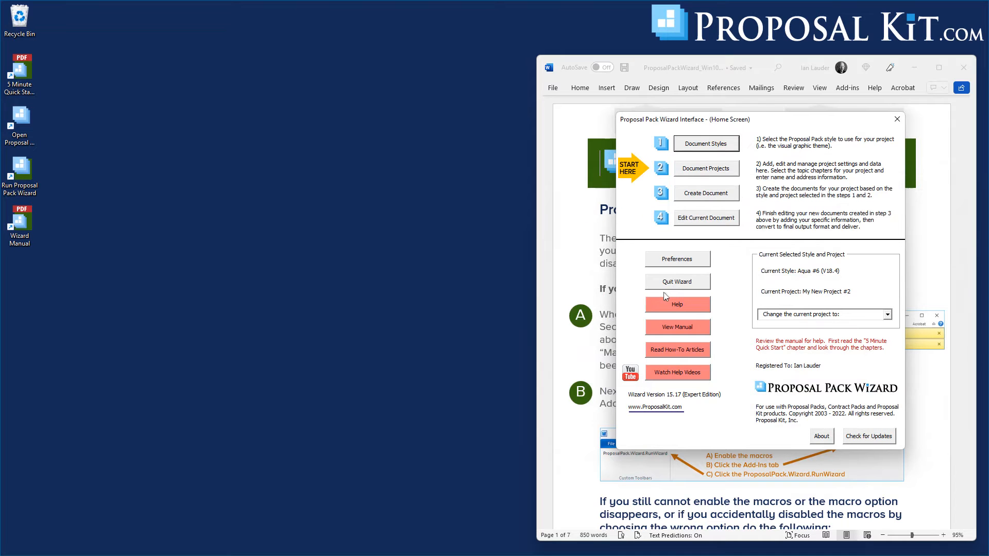
Step: Start a new document project and open its template selection
{"action": "left_click", "coordinate": [705, 171]}
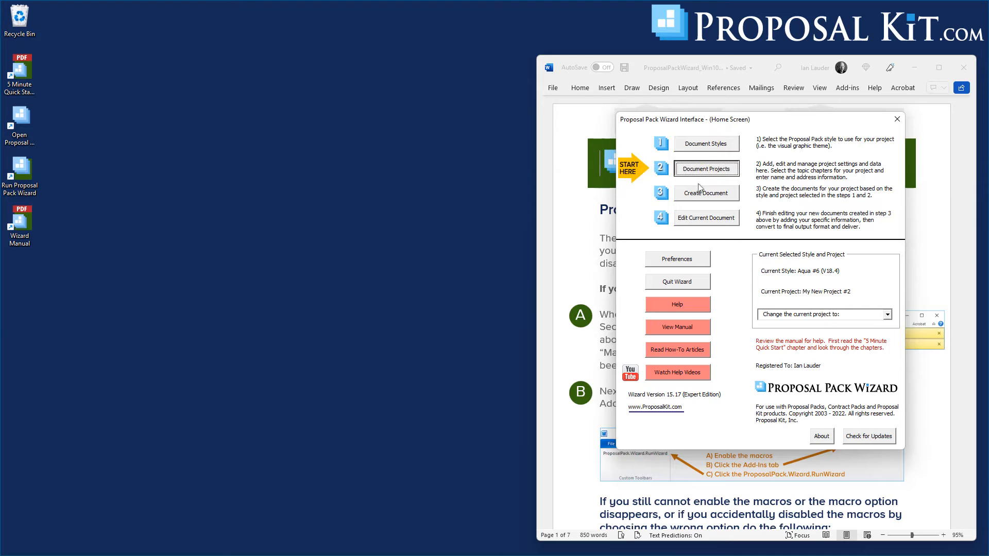
{"action": "left_click", "coordinate": [631, 287]}
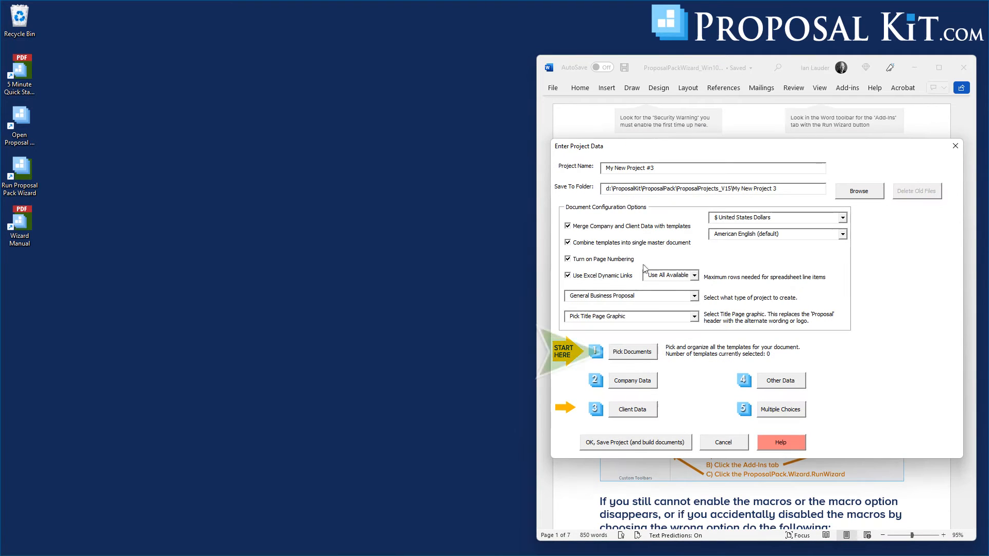
{"action": "left_click", "coordinate": [624, 354]}
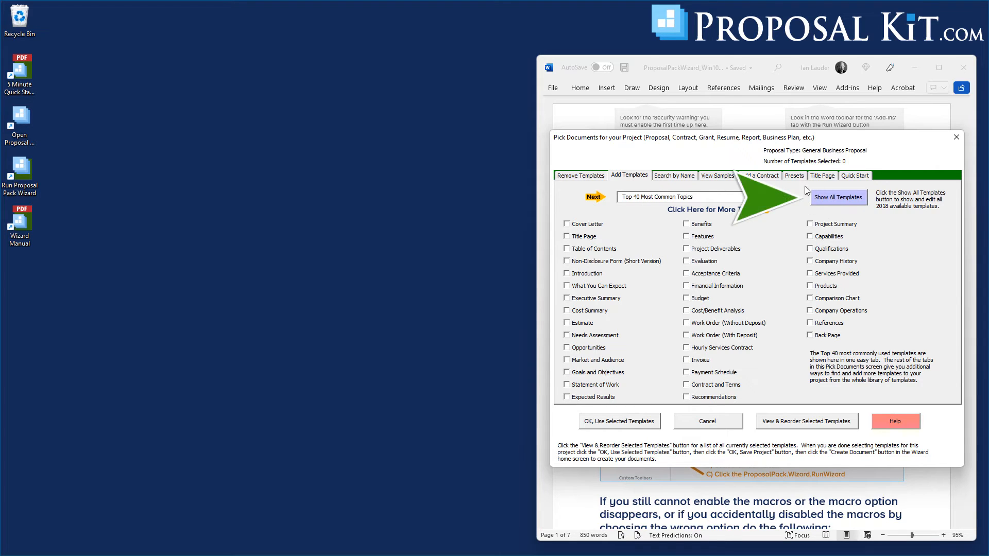
Step: View all available templates by category and in alphabetical order, and return to the Top 40 Most Common Topics
{"action": "left_click", "coordinate": [849, 198]}
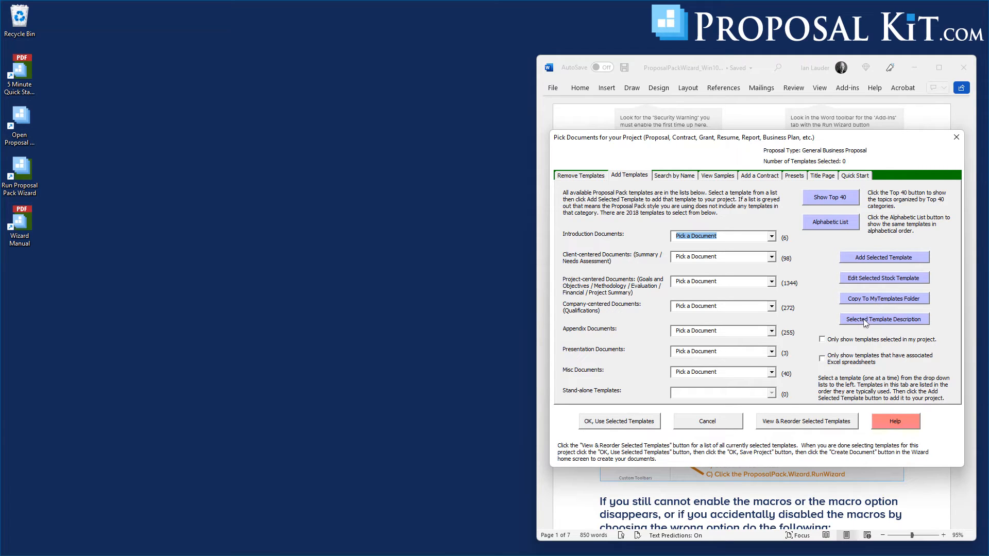
{"action": "left_click", "coordinate": [829, 223]}
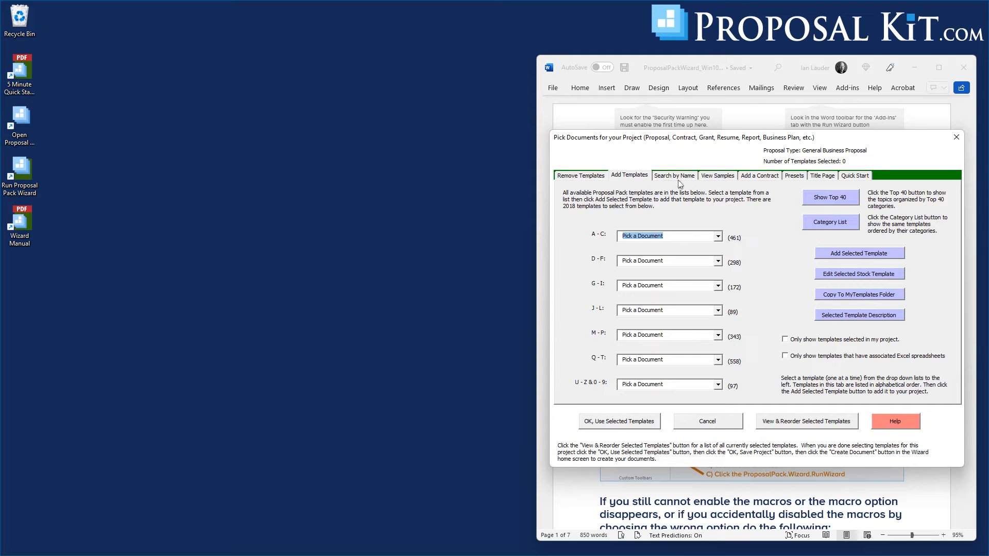
{"action": "left_click", "coordinate": [824, 204]}
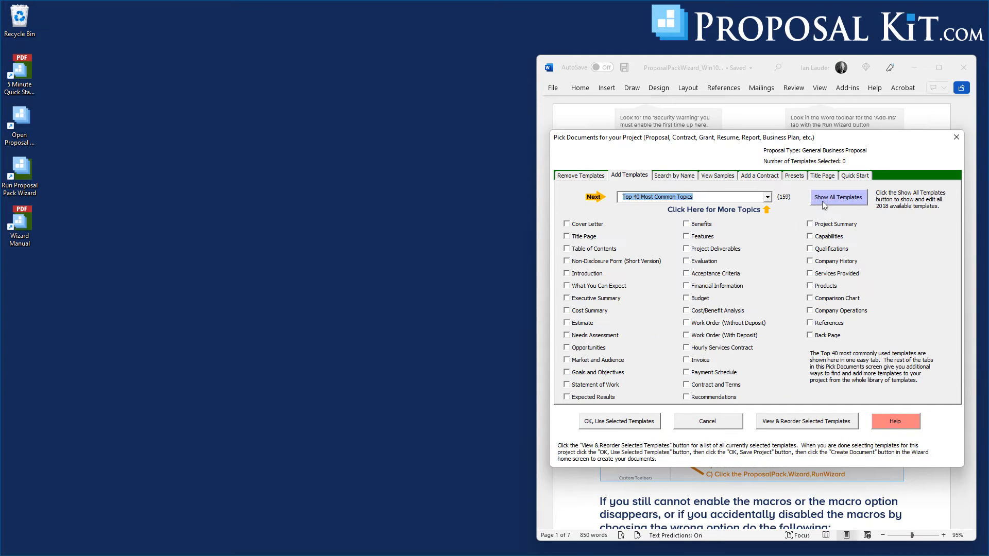
Step: Add the Cover Letter, Title Page with matching Back Page, Introduction and Company History templates to the project
{"action": "left_click", "coordinate": [578, 226]}
{"action": "left_click", "coordinate": [576, 237]}
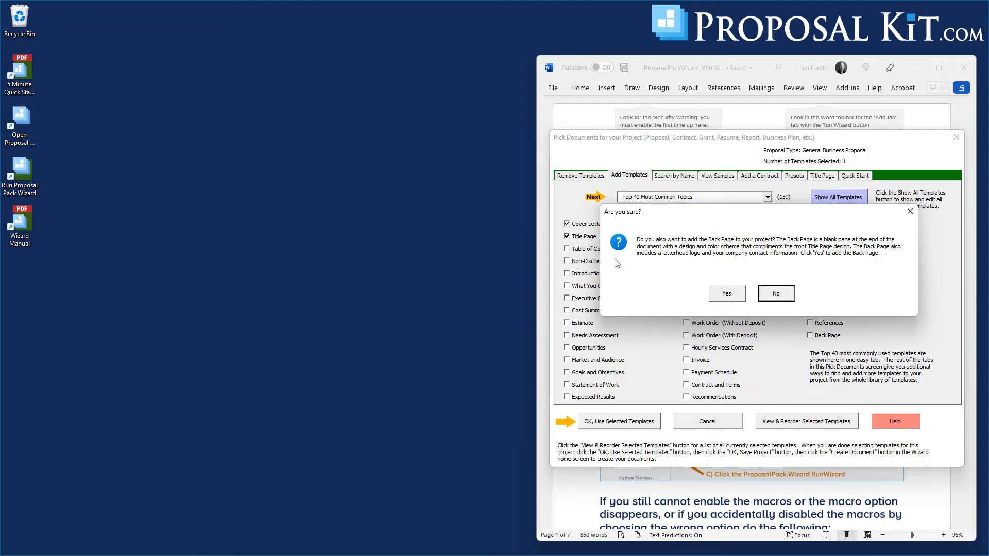
{"action": "left_click", "coordinate": [728, 296]}
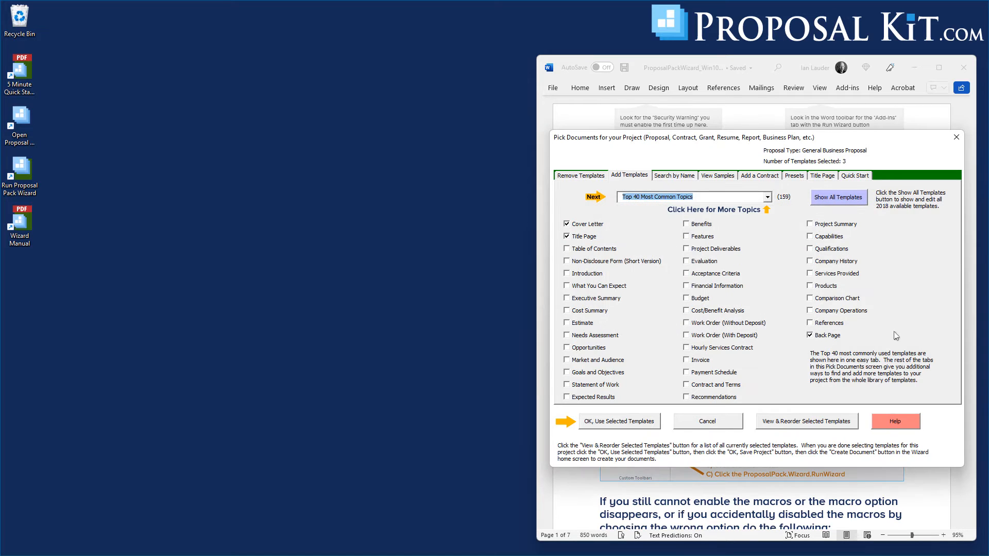
{"action": "left_click", "coordinate": [583, 275]}
{"action": "left_click", "coordinate": [827, 262]}
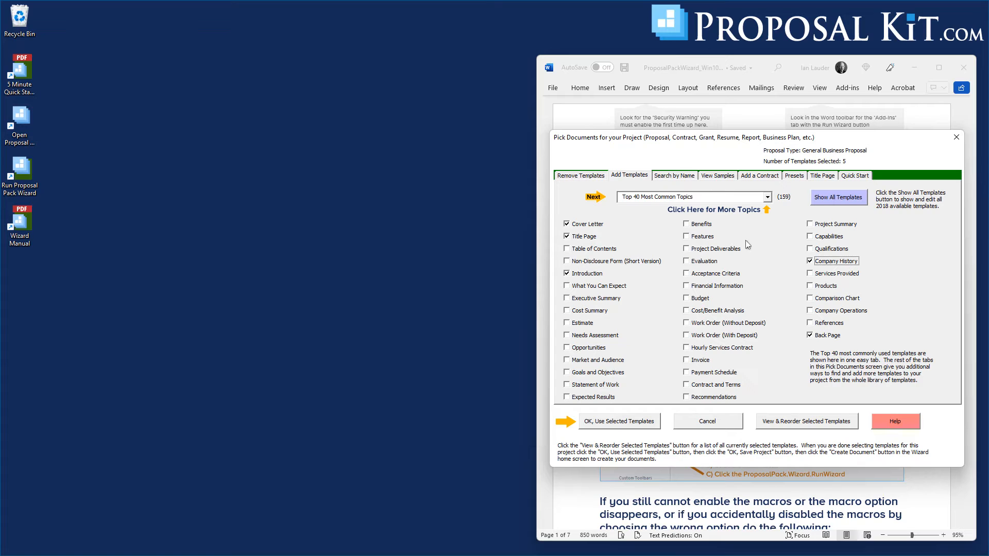
Step: Limit the full template lists to those selected in the project and check the Appendix and Company-centered lists
{"action": "left_click", "coordinate": [818, 201]}
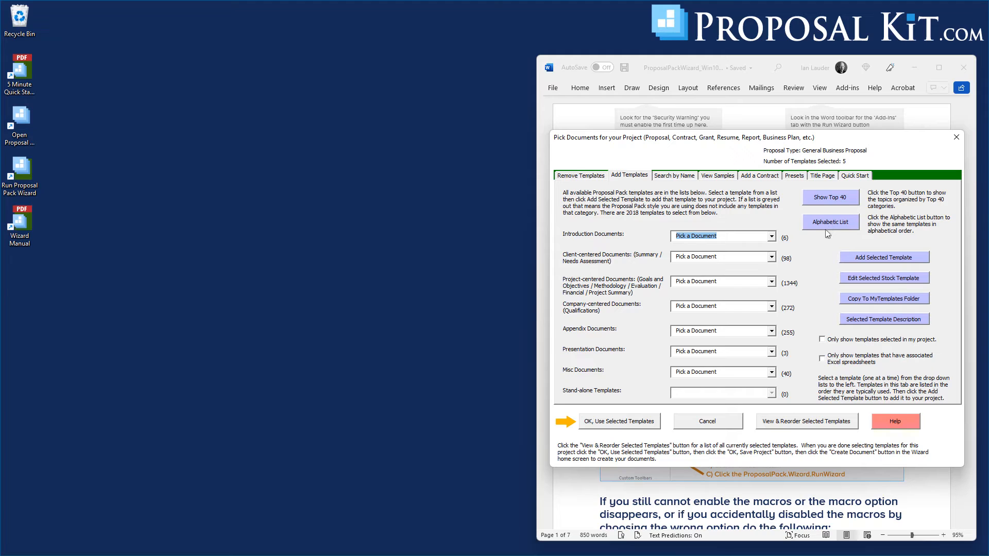
{"action": "left_click", "coordinate": [823, 340]}
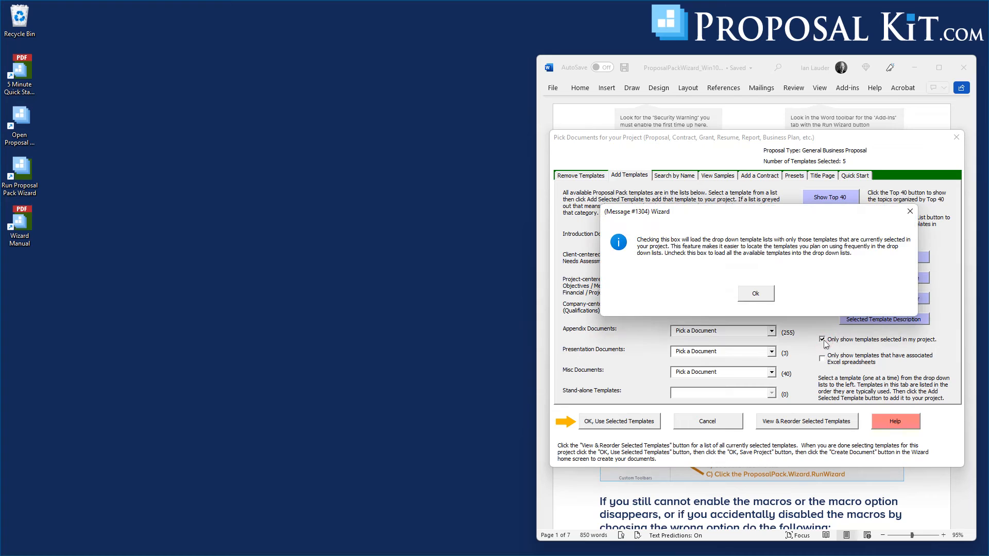
{"action": "left_click", "coordinate": [750, 294]}
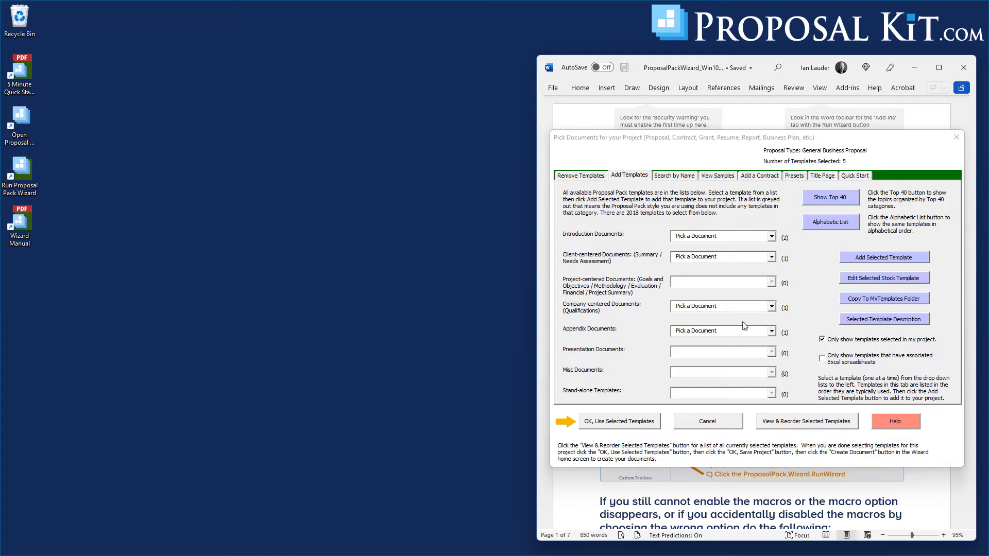
{"action": "left_click", "coordinate": [772, 332]}
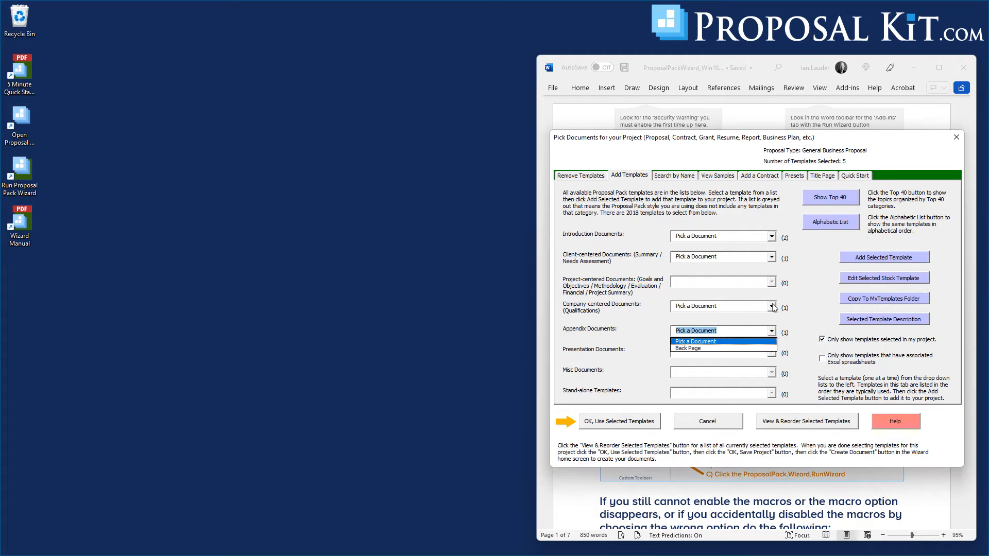
{"action": "left_click", "coordinate": [773, 308]}
Step: Open the Introduction stock template for editing, examine its page content and footer, and close it
{"action": "left_click", "coordinate": [772, 257]}
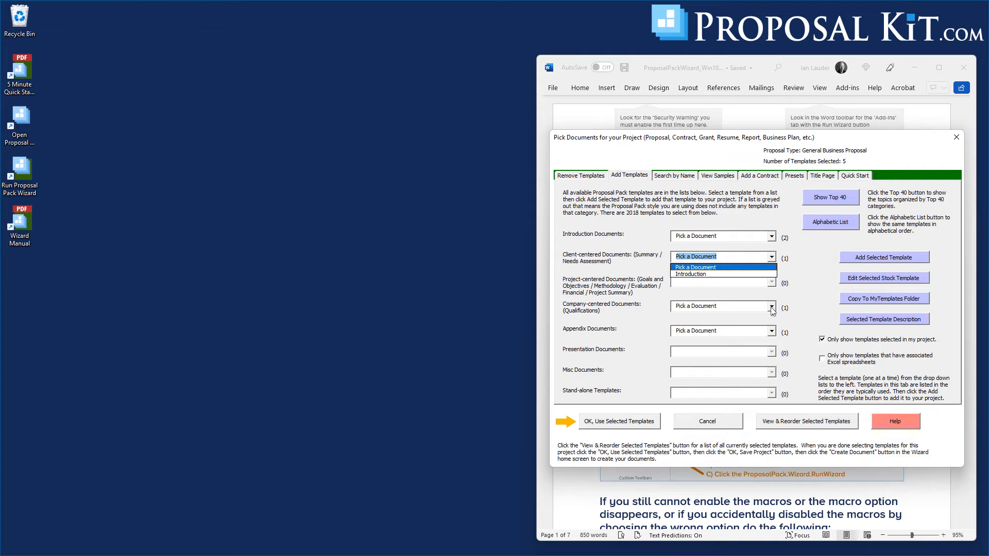
{"action": "left_click", "coordinate": [692, 275]}
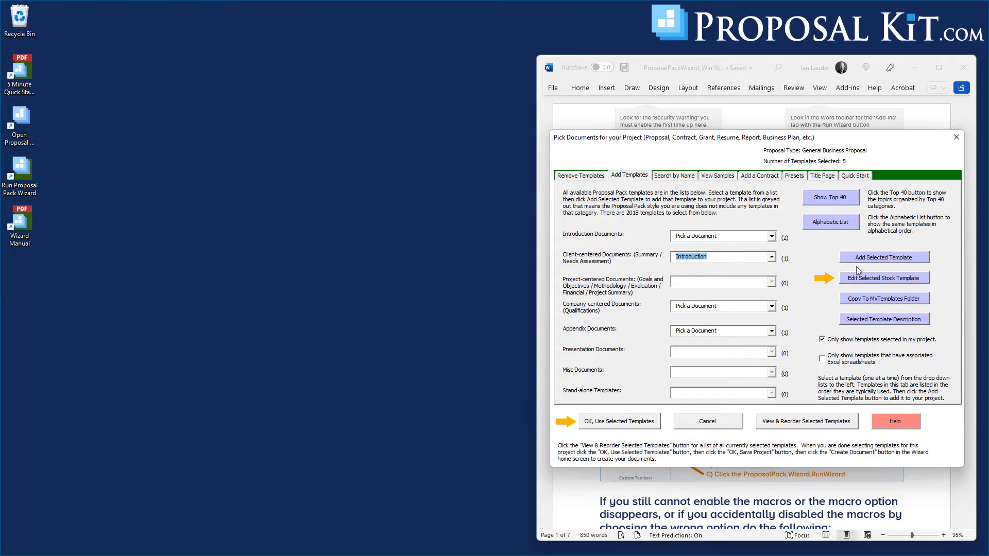
{"action": "left_click", "coordinate": [873, 279]}
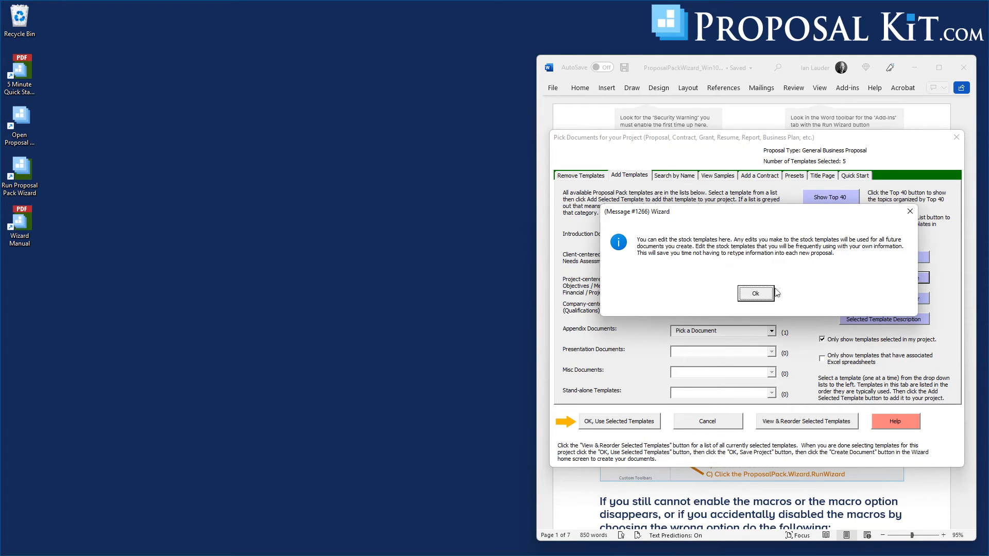
{"action": "left_click", "coordinate": [755, 294]}
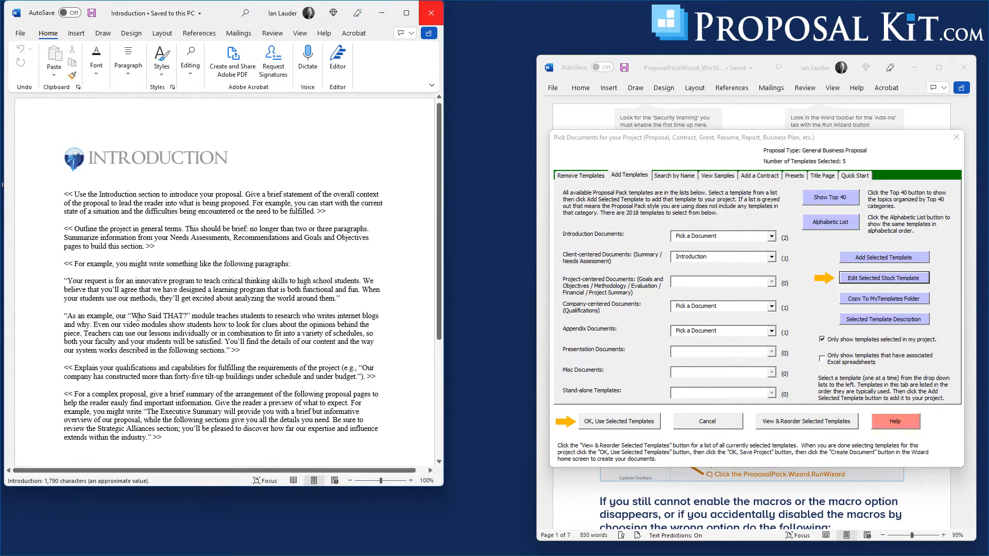
{"action": "scroll", "coordinate": [223, 367], "scroll_direction": "down", "scroll_amount": 3}
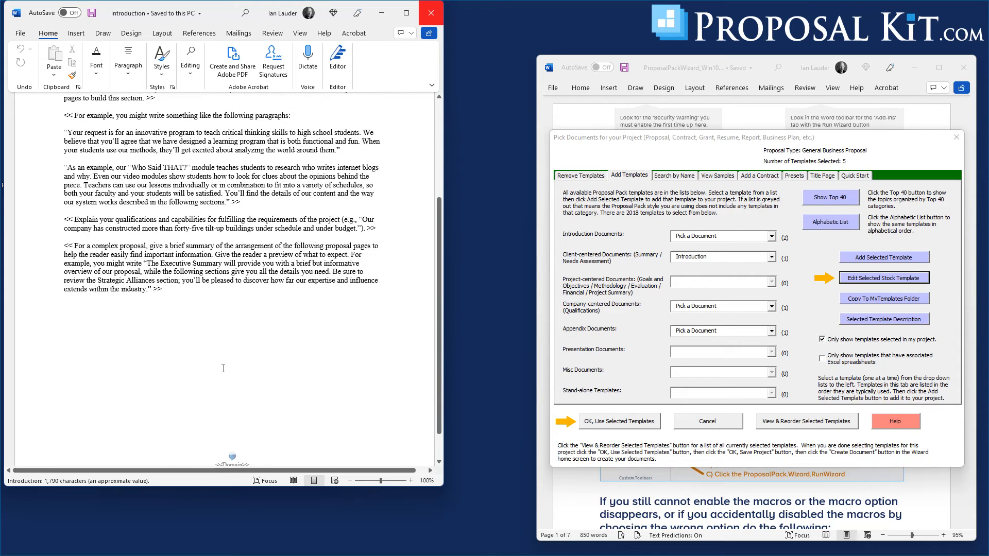
{"action": "scroll", "coordinate": [223, 367], "scroll_direction": "up", "scroll_amount": 2}
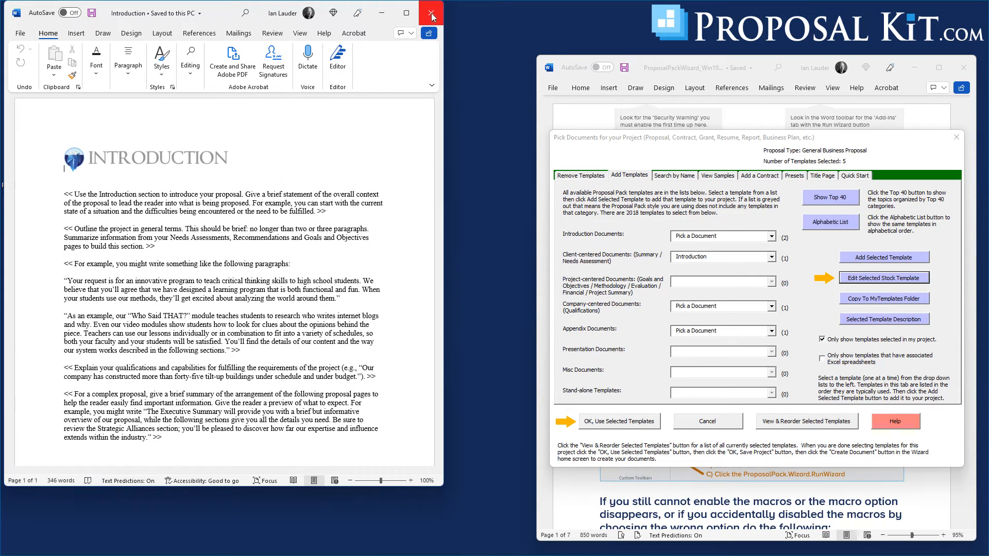
{"action": "left_click", "coordinate": [431, 13]}
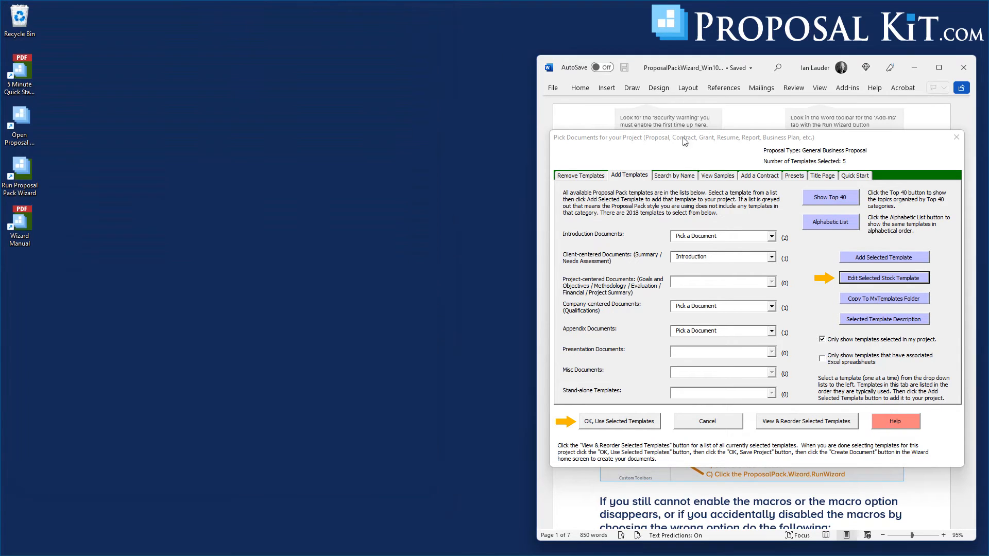
Step: Copy the Introduction template to the MyTemplates folder for use with more than one design theme
{"action": "left_click", "coordinate": [887, 303]}
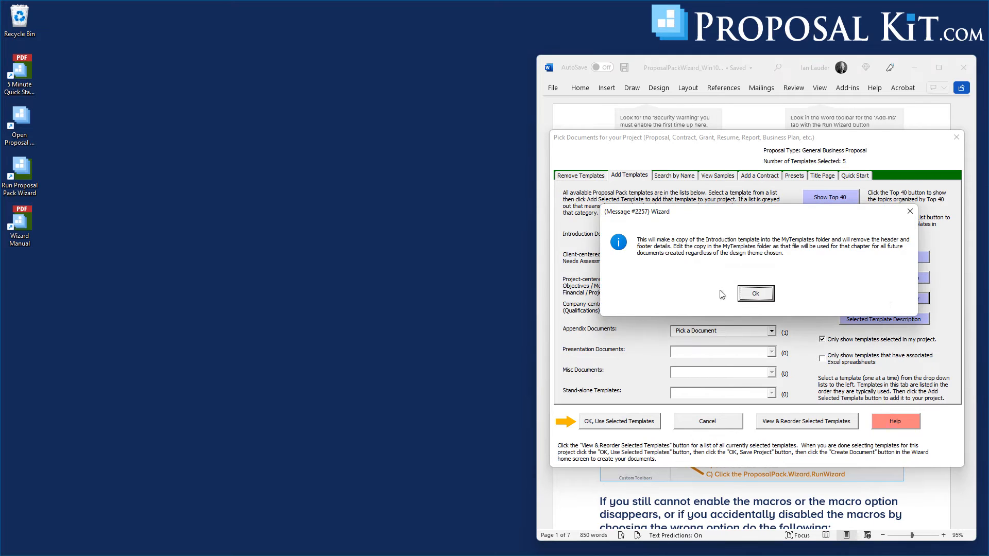
{"action": "left_click", "coordinate": [750, 296]}
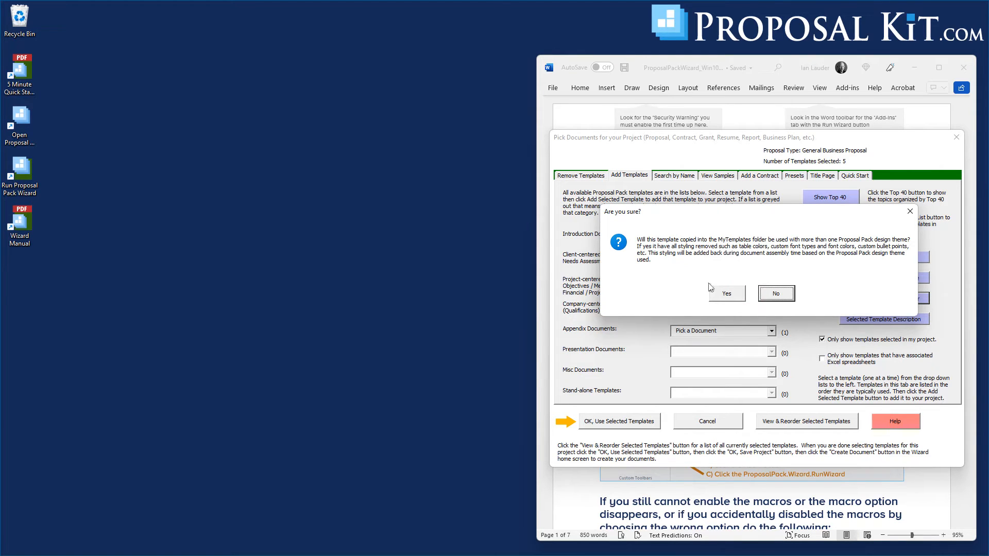
{"action": "left_click", "coordinate": [726, 301]}
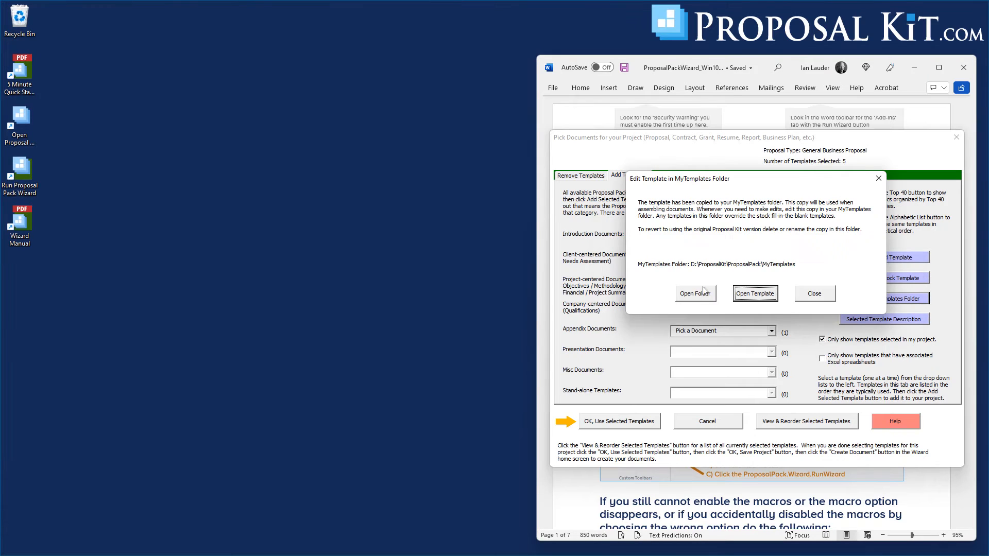
Step: Open the copied Introduction template, examine its header, body text and footer areas, and close it
{"action": "left_click", "coordinate": [739, 293]}
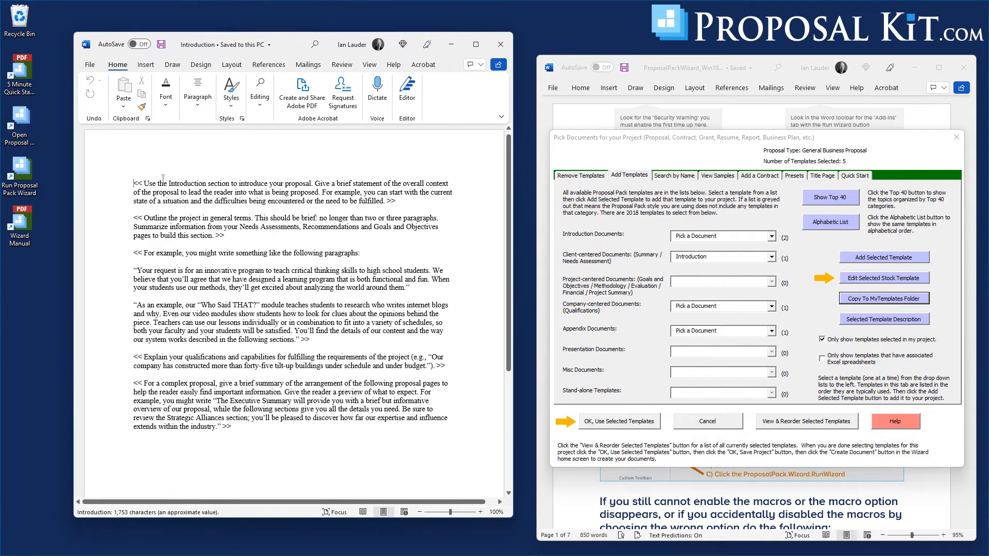
{"action": "scroll", "coordinate": [257, 356], "scroll_direction": "down", "scroll_amount": 5}
{"action": "scroll", "coordinate": [257, 356], "scroll_direction": "up", "scroll_amount": 5}
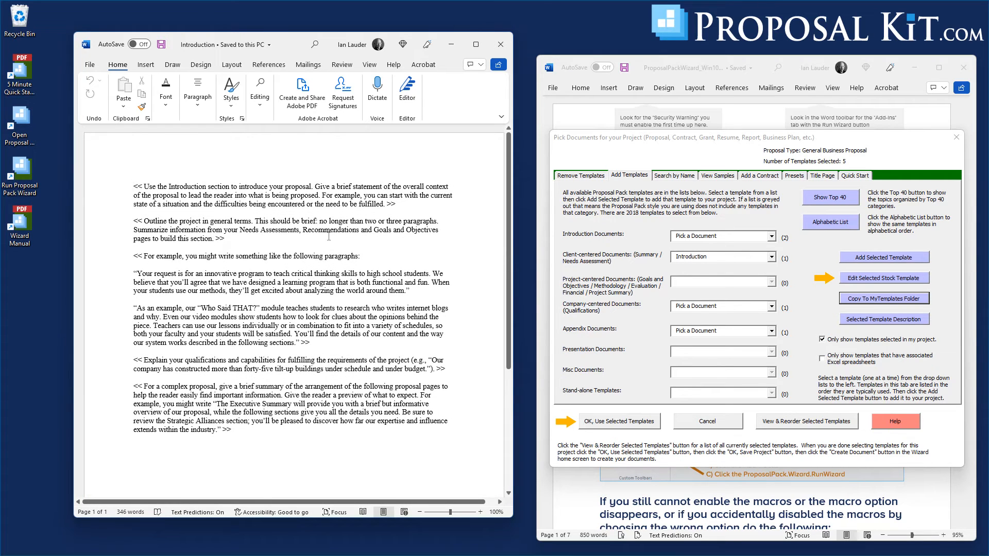
{"action": "left_click", "coordinate": [501, 44]}
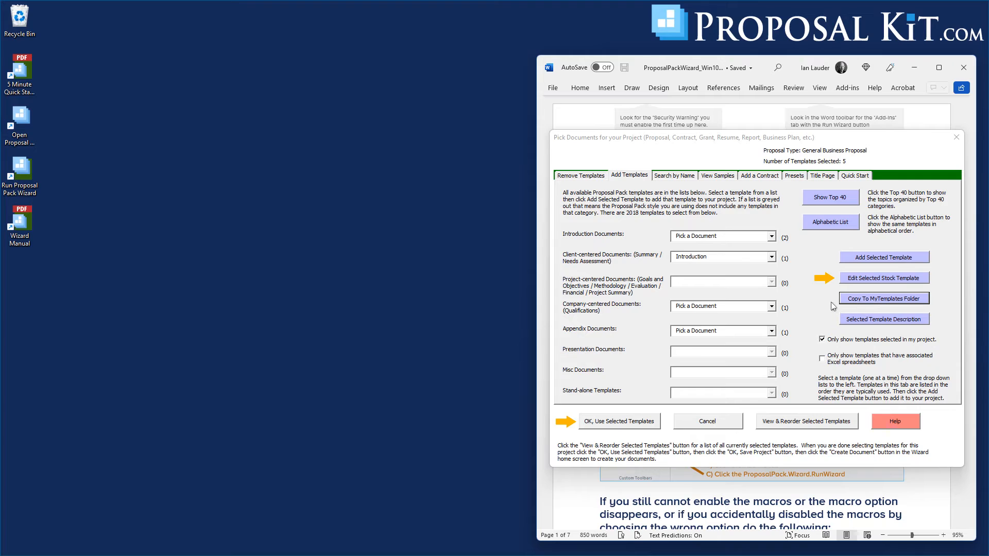
Step: Open the PDF of the Architectural Design Sample Proposal from the completed samples and look through its pages
{"action": "left_click", "coordinate": [717, 175]}
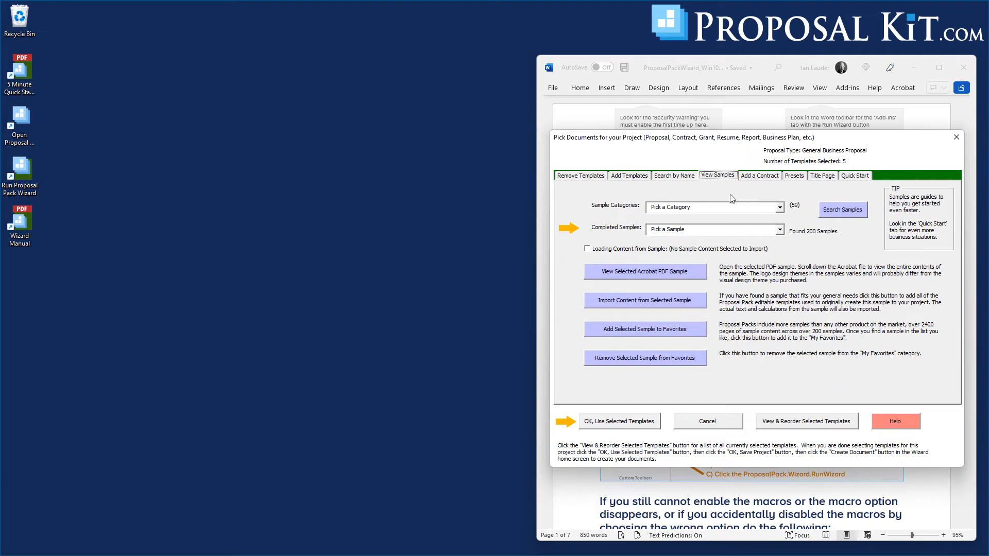
{"action": "left_click", "coordinate": [780, 230]}
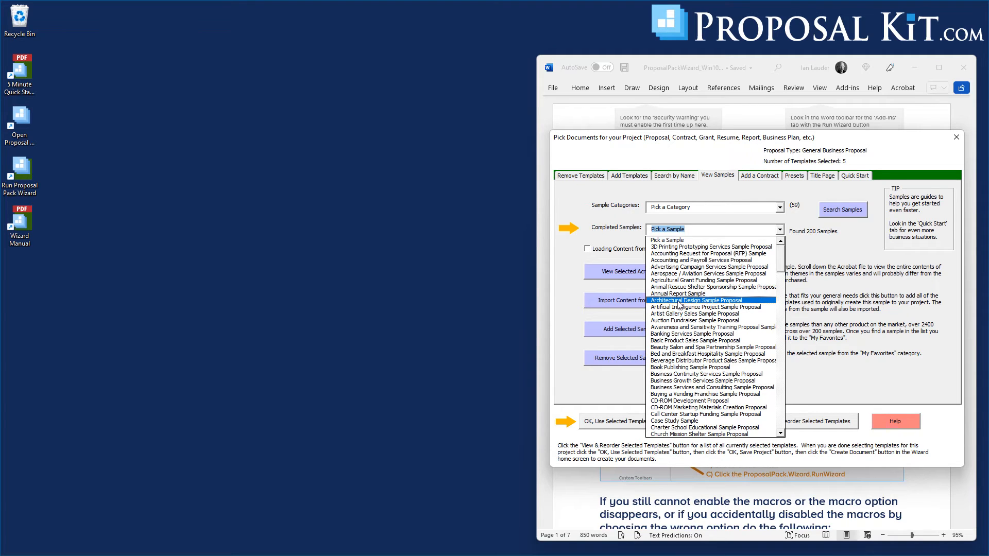
{"action": "left_click", "coordinate": [679, 301]}
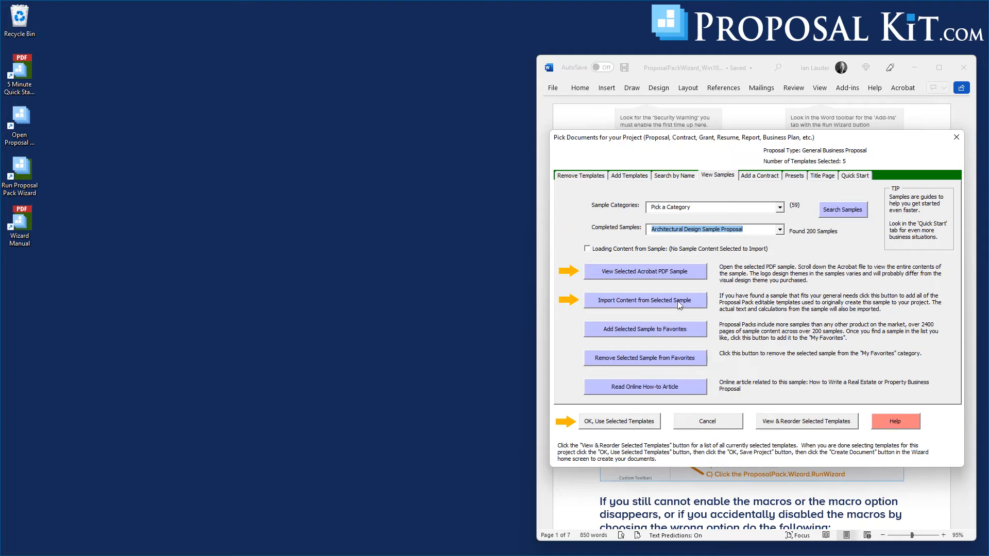
{"action": "left_click", "coordinate": [630, 278]}
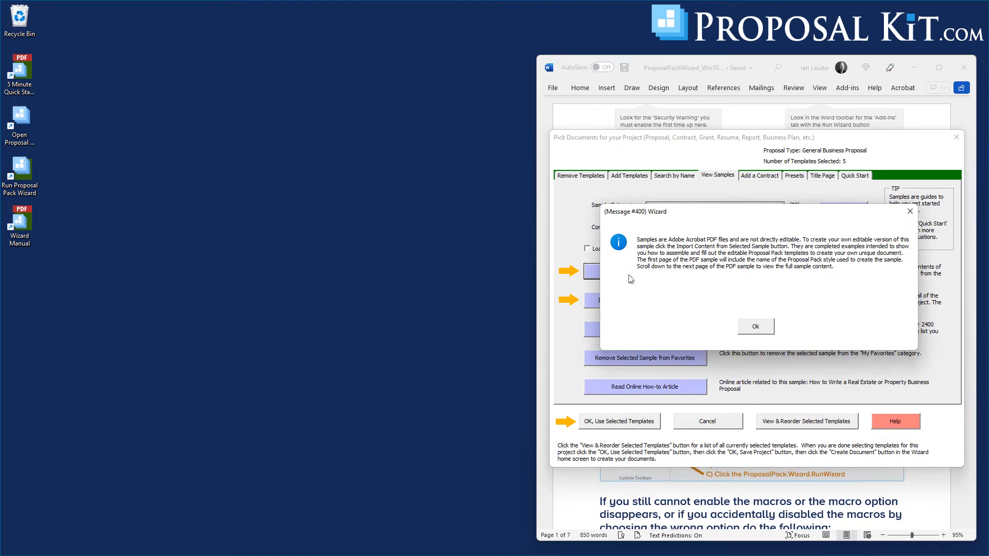
{"action": "left_click", "coordinate": [763, 330]}
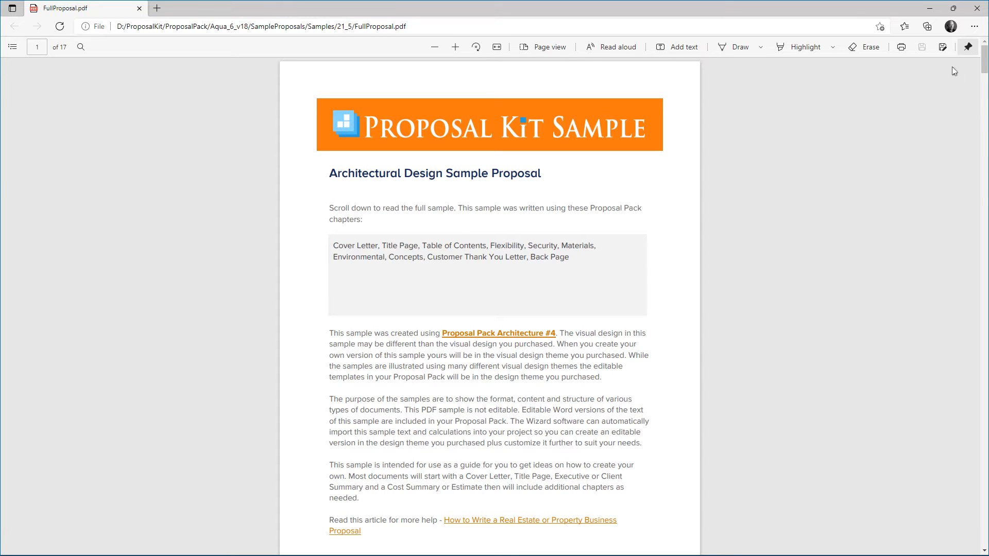
{"action": "left_click_drag", "start_coordinate": [984, 68], "coordinate": [986, 178]}
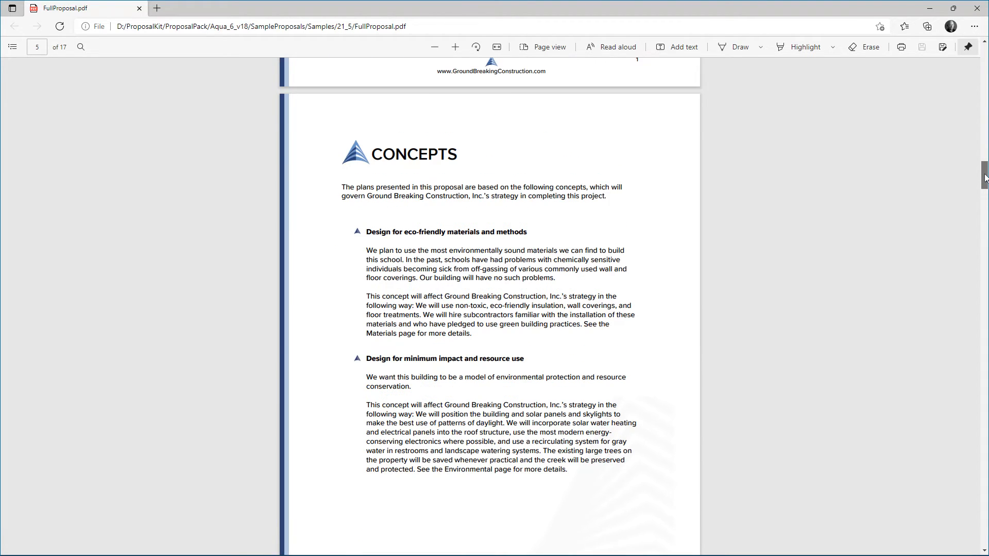
Step: Close the sample PDF and import the content of the Architectural Design Sample Proposal into the project with its listed templates
{"action": "left_click_drag", "start_coordinate": [984, 176], "coordinate": [984, 178]}
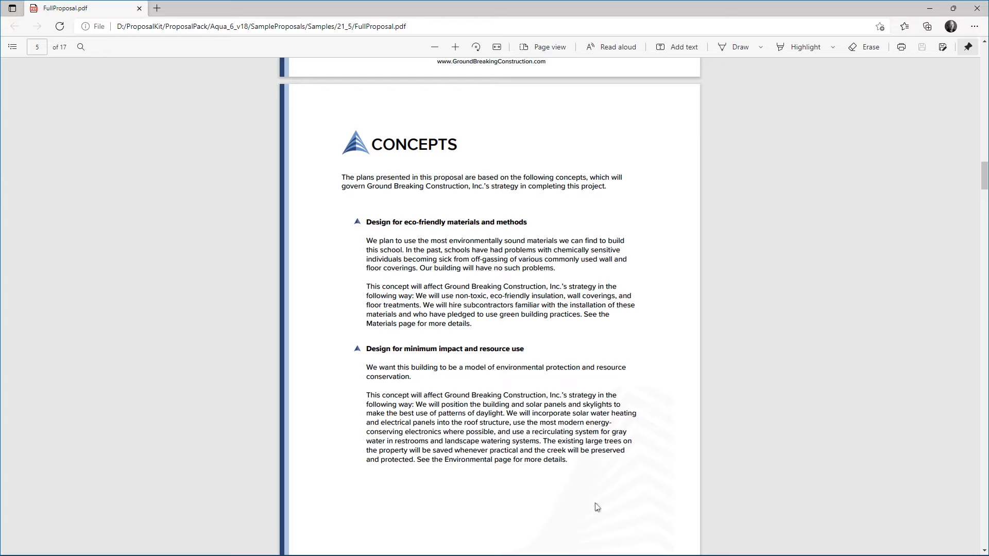
{"action": "left_click", "coordinate": [976, 10]}
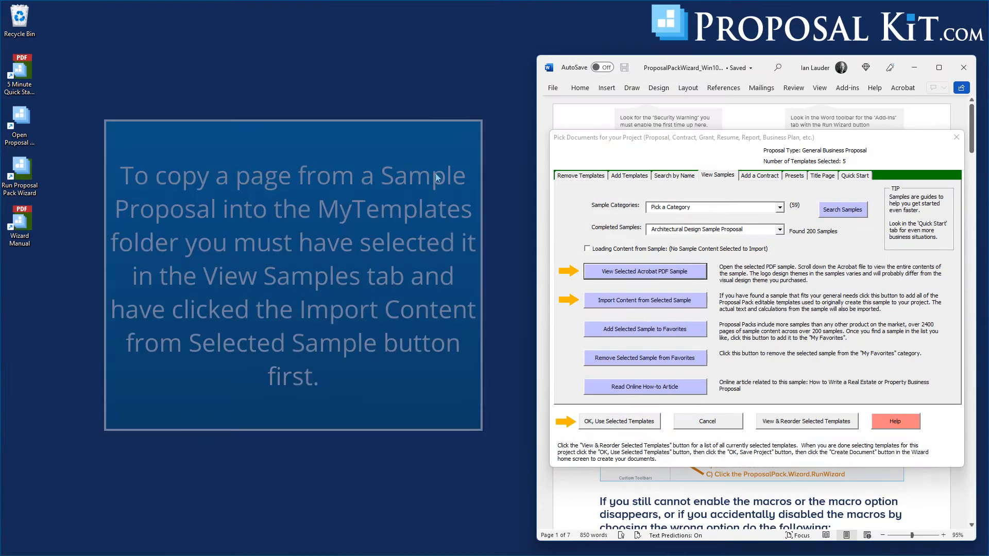
{"action": "left_click", "coordinate": [642, 302]}
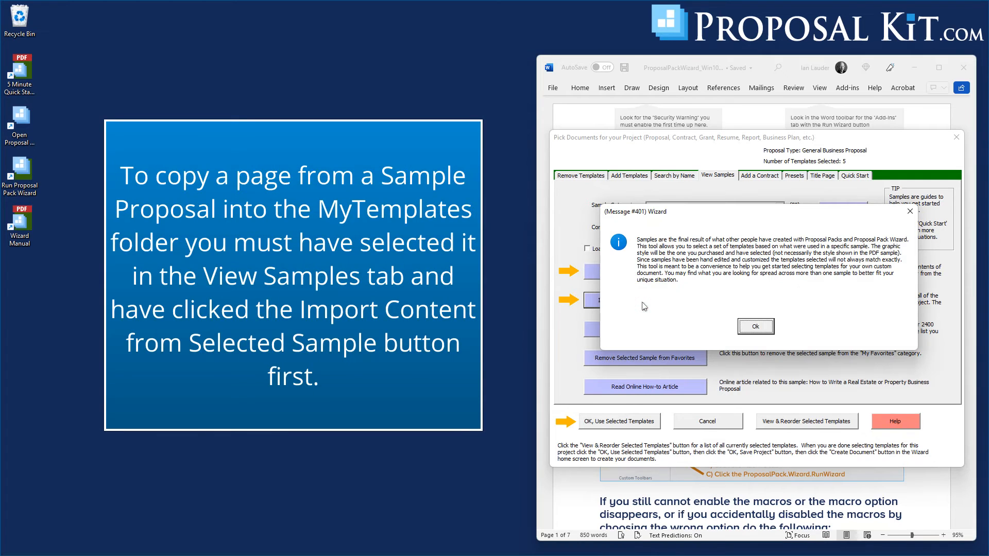
{"action": "left_click", "coordinate": [757, 327]}
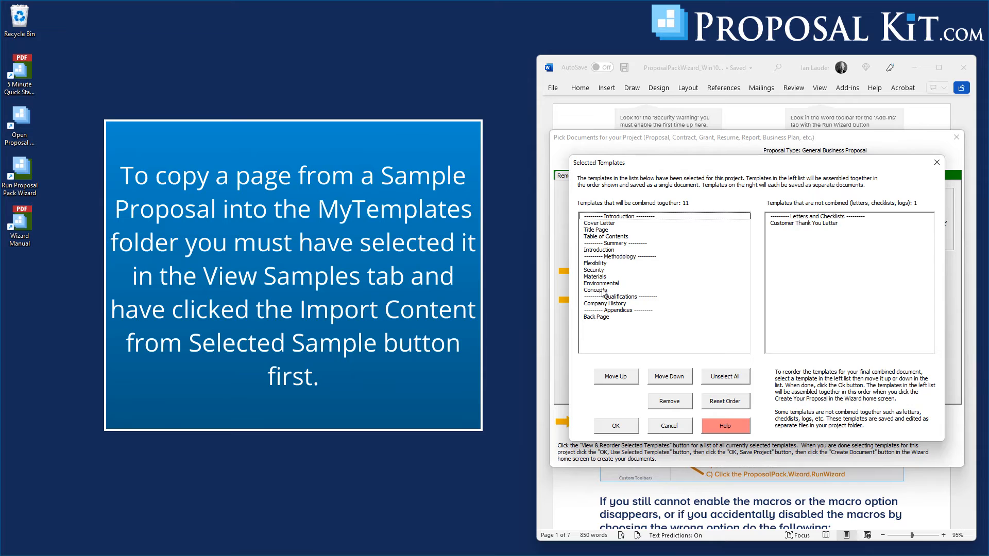
{"action": "left_click", "coordinate": [619, 426]}
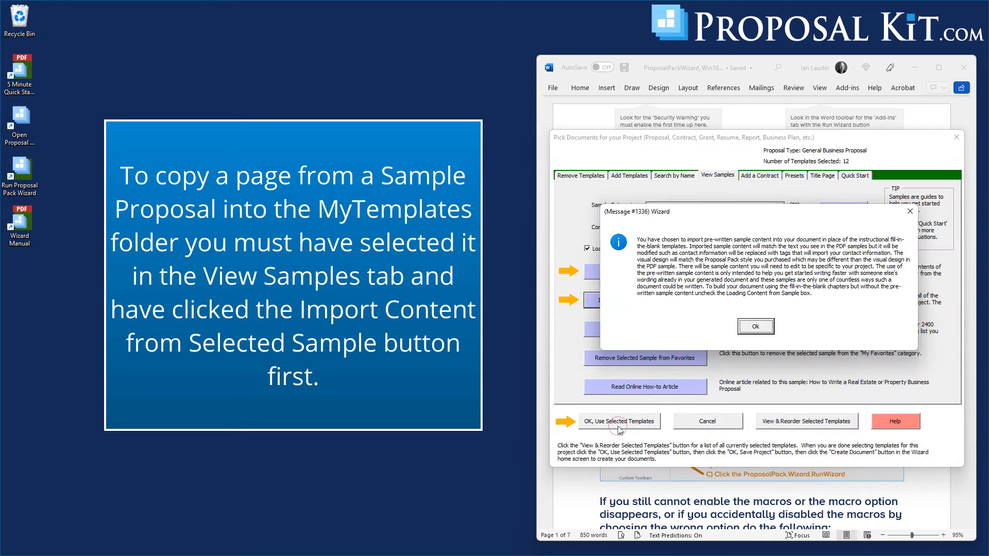
{"action": "left_click", "coordinate": [753, 326]}
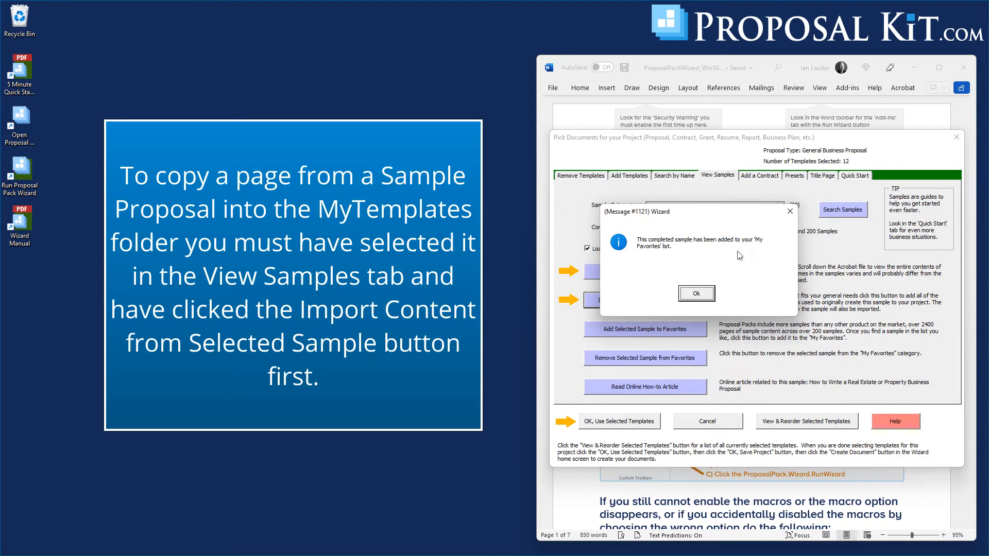
{"action": "left_click", "coordinate": [696, 294]}
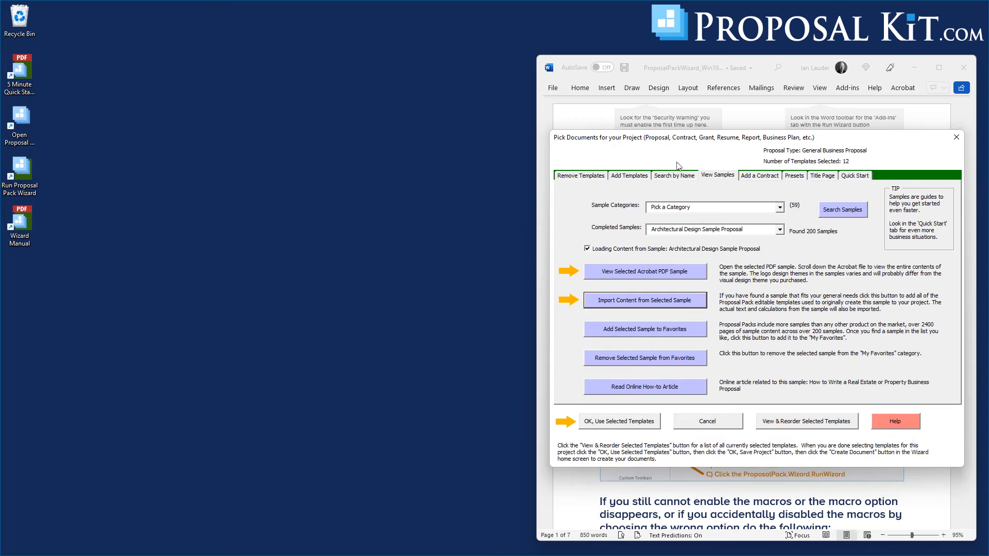
Step: Refresh the template lists to show only those selected in the project, and open the Concepts stock template for editing
{"action": "left_click", "coordinate": [630, 176]}
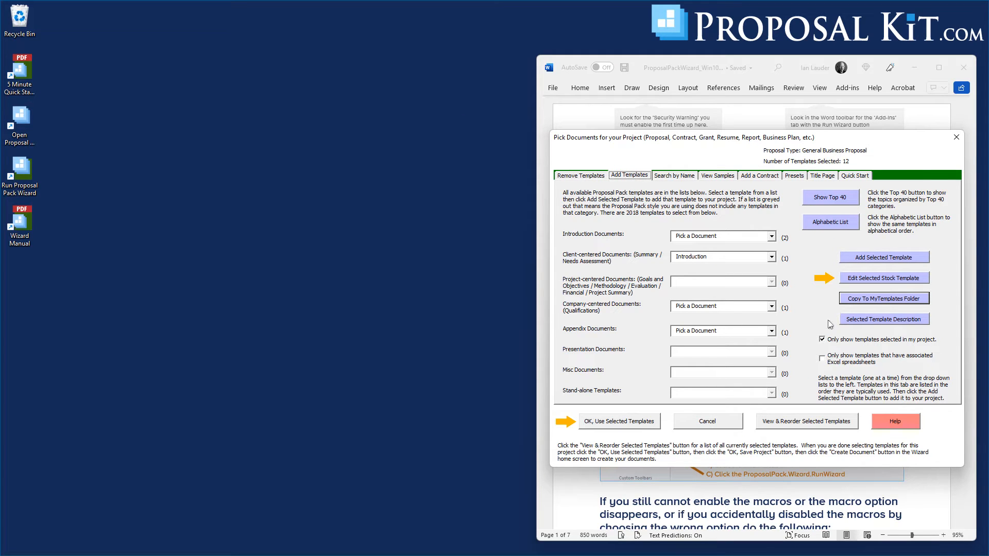
{"action": "left_click", "coordinate": [822, 340]}
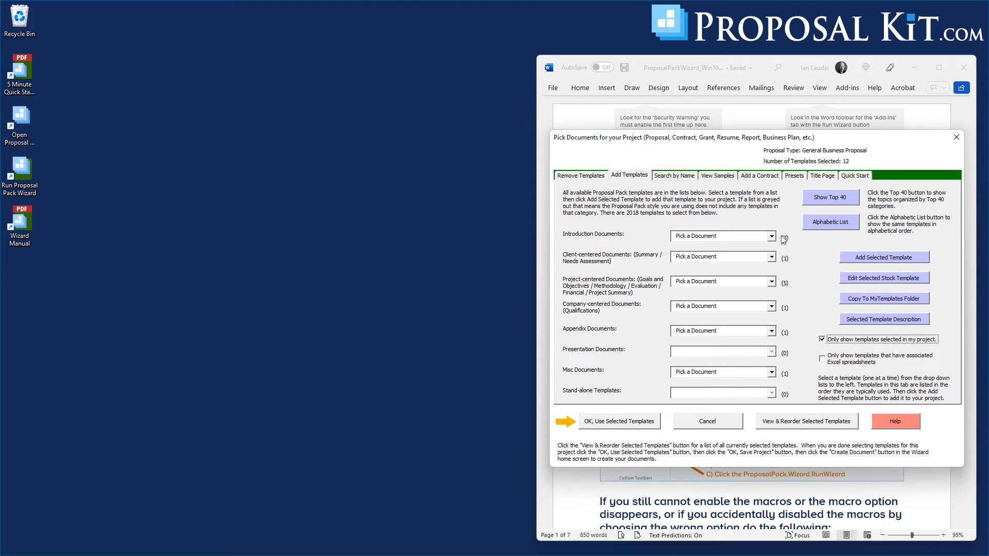
{"action": "left_click", "coordinate": [772, 282]}
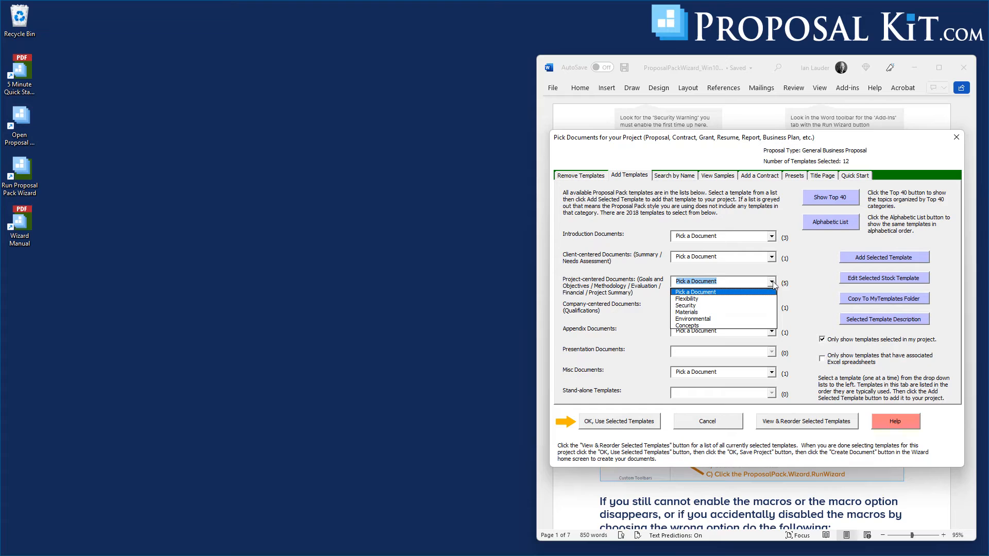
{"action": "left_click", "coordinate": [689, 326]}
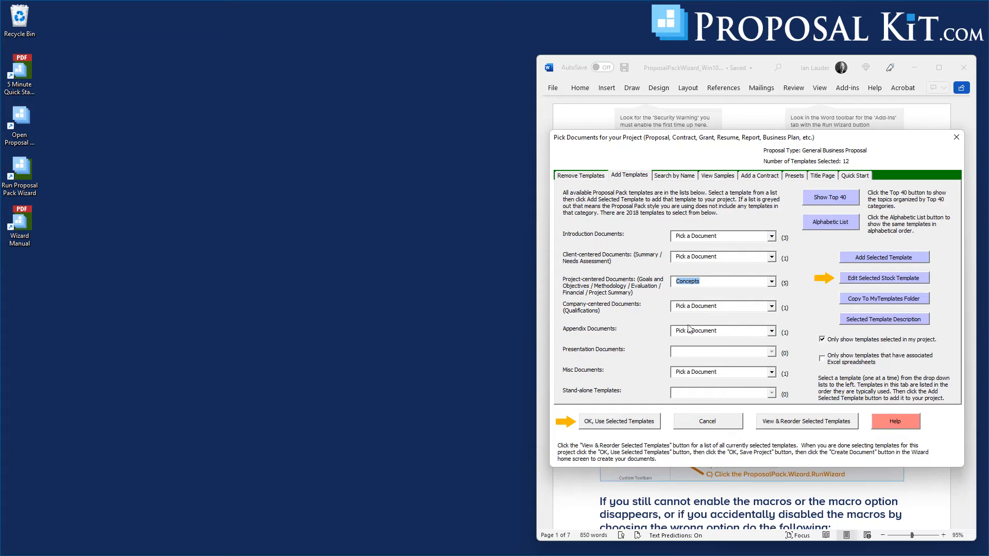
{"action": "left_click", "coordinate": [866, 280]}
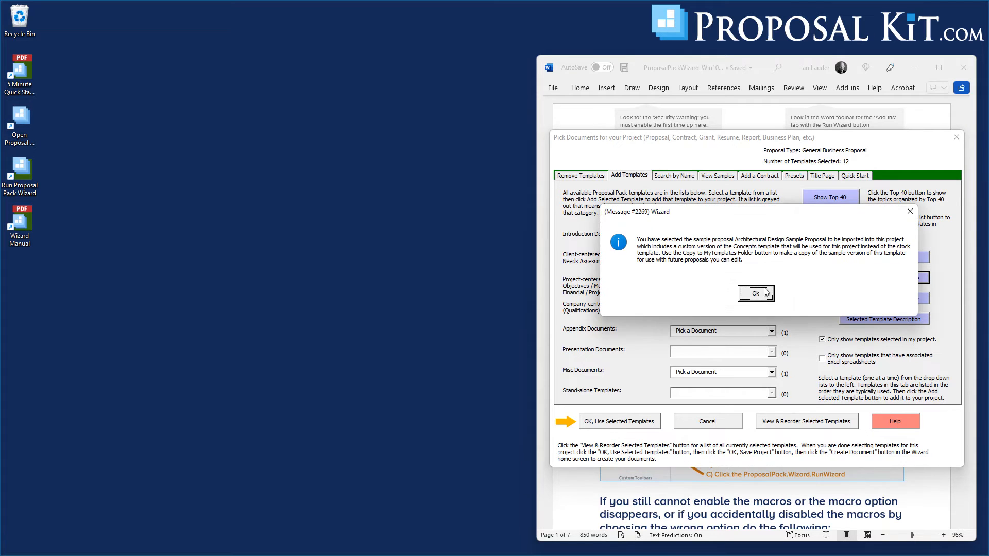
{"action": "left_click", "coordinate": [754, 293]}
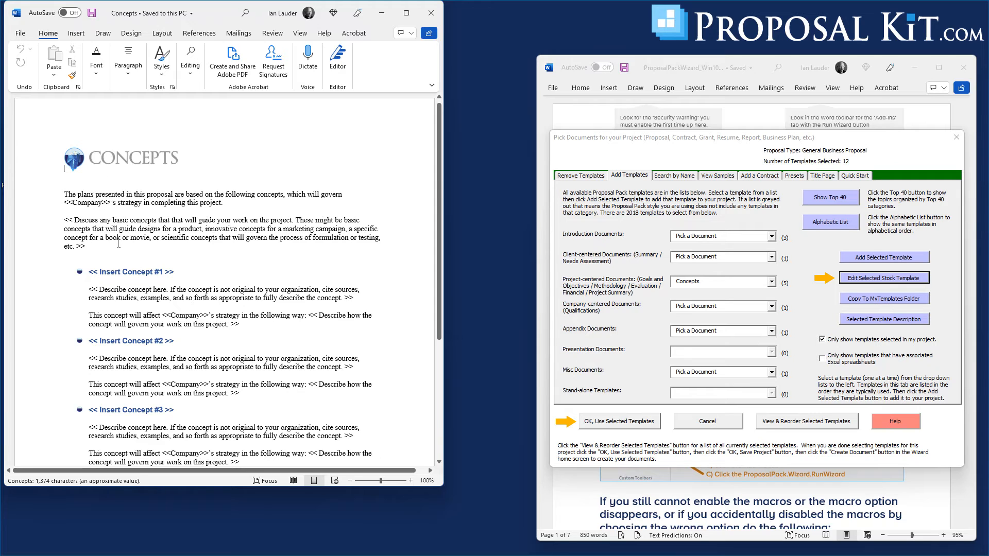
Step: Examine the fill-in-the-blank concept sections and summary of the Concepts stock template, and close the document
{"action": "scroll", "coordinate": [118, 244], "scroll_direction": "down", "scroll_amount": 8}
{"action": "scroll", "coordinate": [165, 247], "scroll_direction": "up", "scroll_amount": 7}
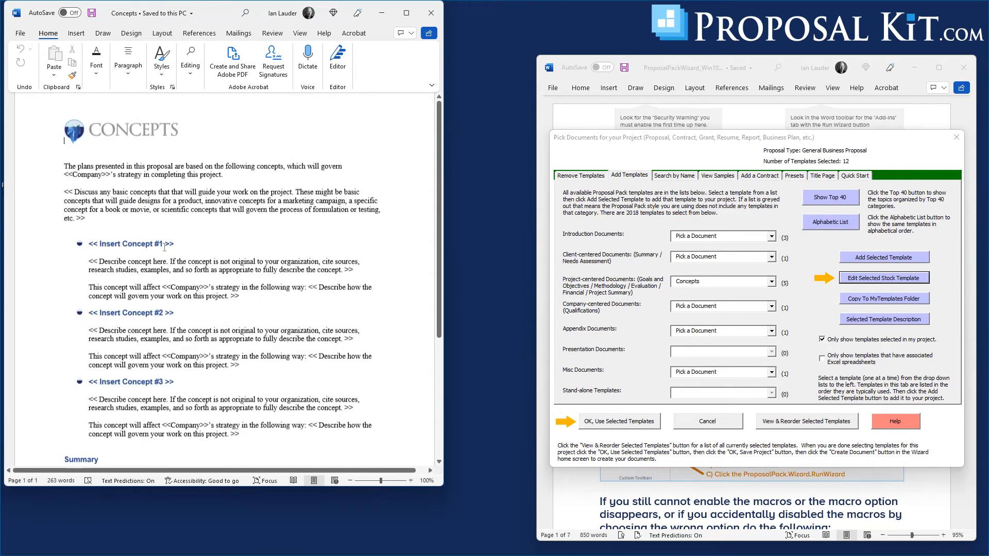
{"action": "scroll", "coordinate": [164, 247], "scroll_direction": "up", "scroll_amount": 2}
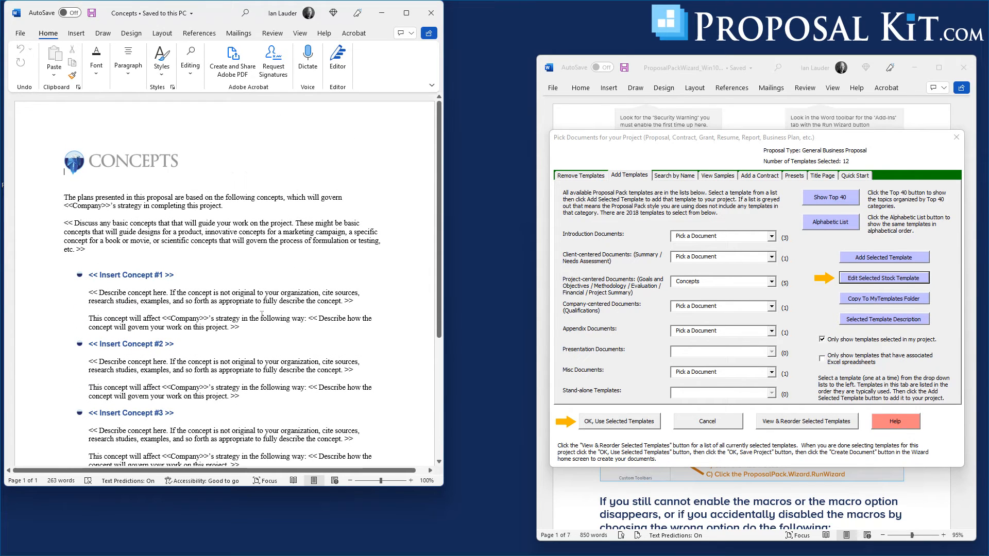
{"action": "scroll", "coordinate": [261, 314], "scroll_direction": "down", "scroll_amount": 5}
{"action": "scroll", "coordinate": [264, 300], "scroll_direction": "up", "scroll_amount": 2}
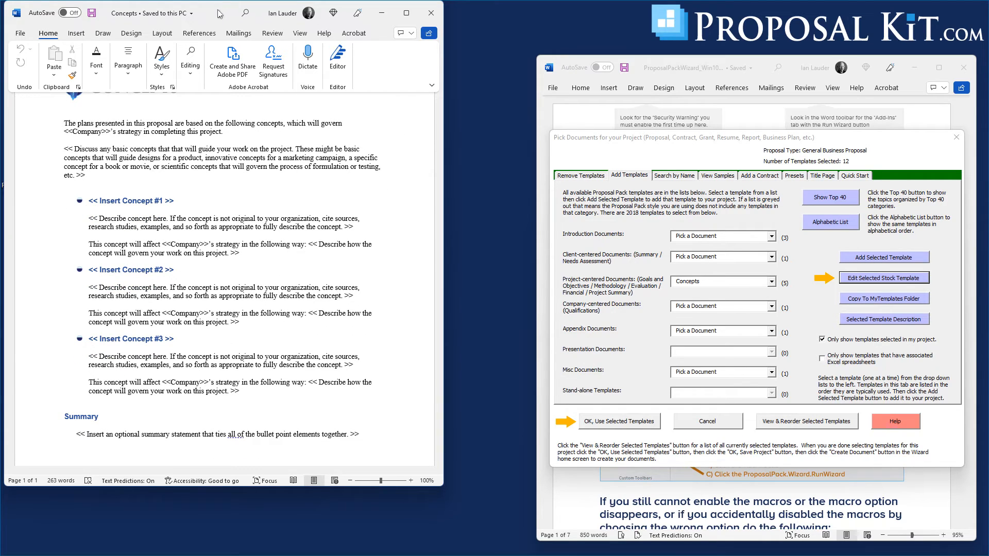
{"action": "left_click_drag", "start_coordinate": [222, 15], "coordinate": [296, 43]}
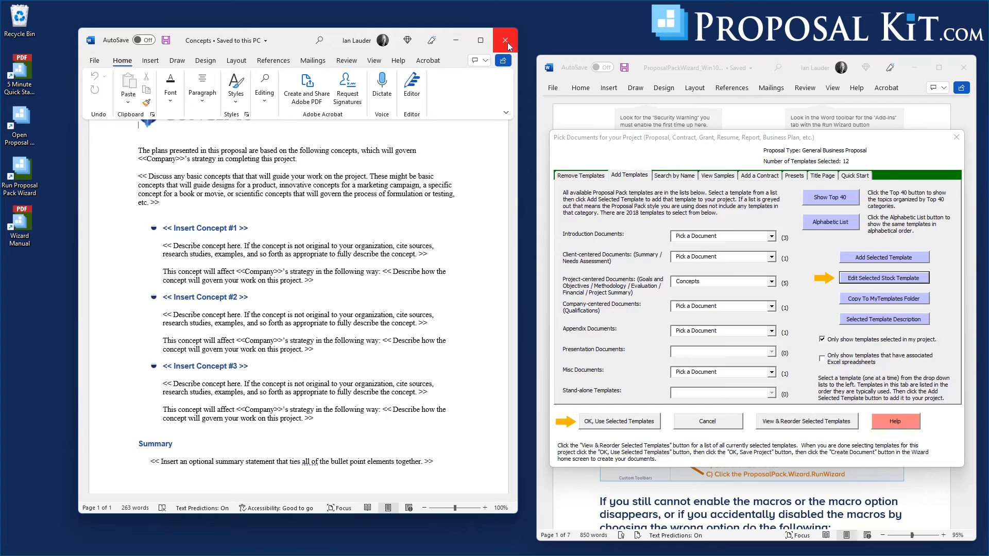
{"action": "left_click", "coordinate": [506, 42]}
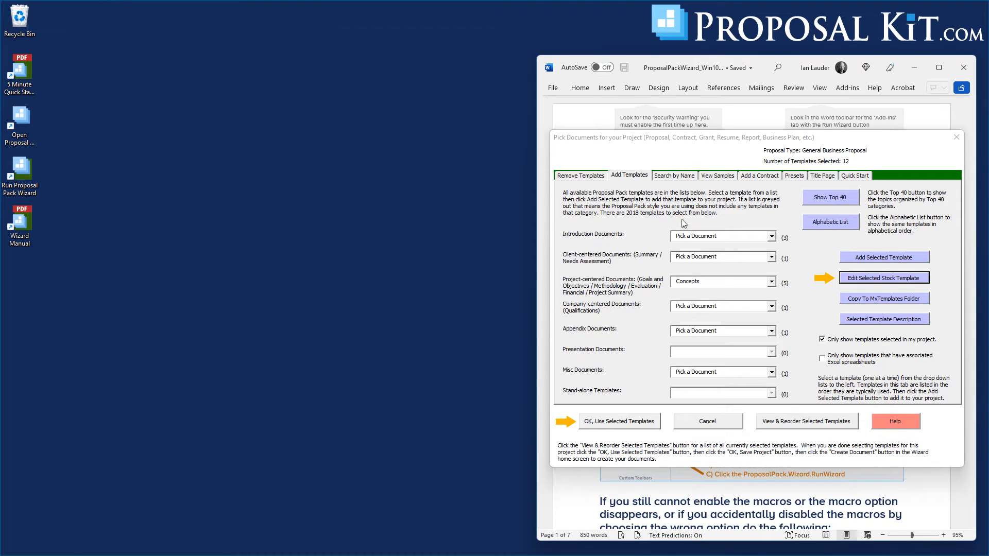
Step: Copy the sample proposal version of the Concepts template into MyTemplates and open that folder
{"action": "left_click", "coordinate": [869, 299]}
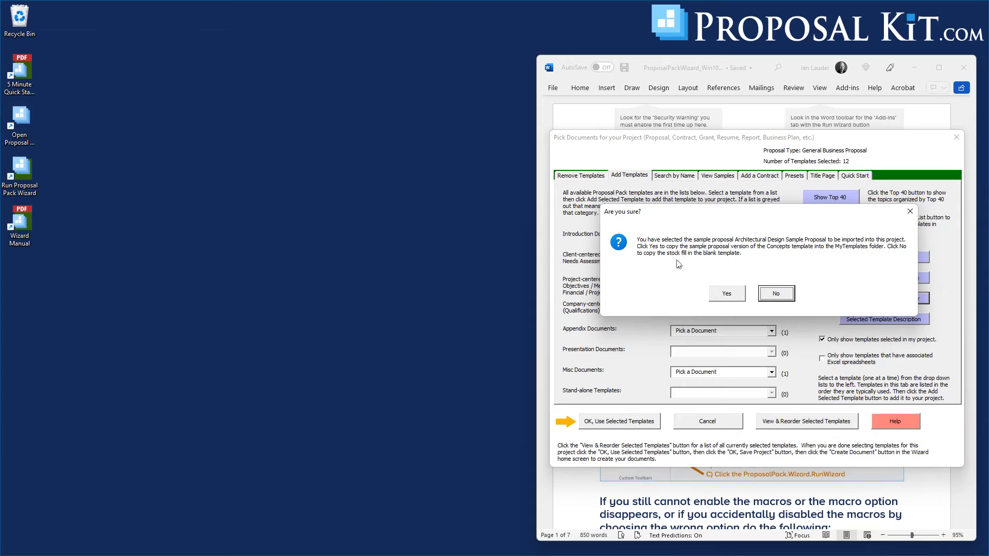
{"action": "left_click", "coordinate": [726, 296]}
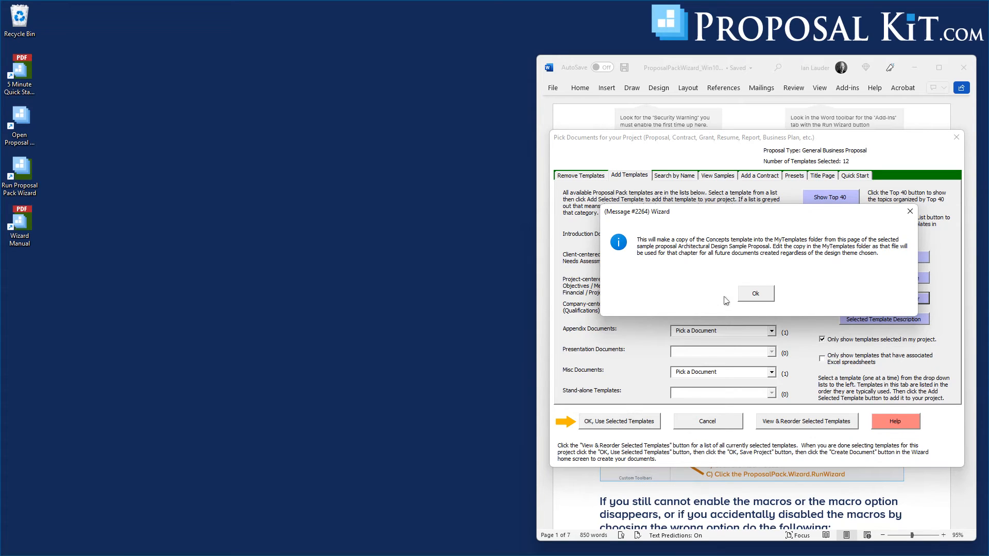
{"action": "left_click", "coordinate": [757, 296]}
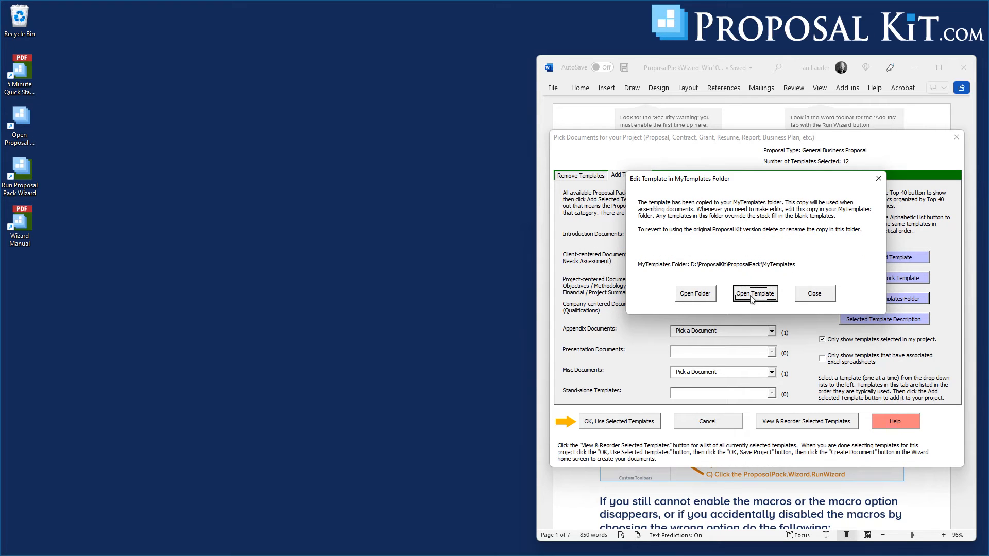
{"action": "left_click", "coordinate": [706, 296]}
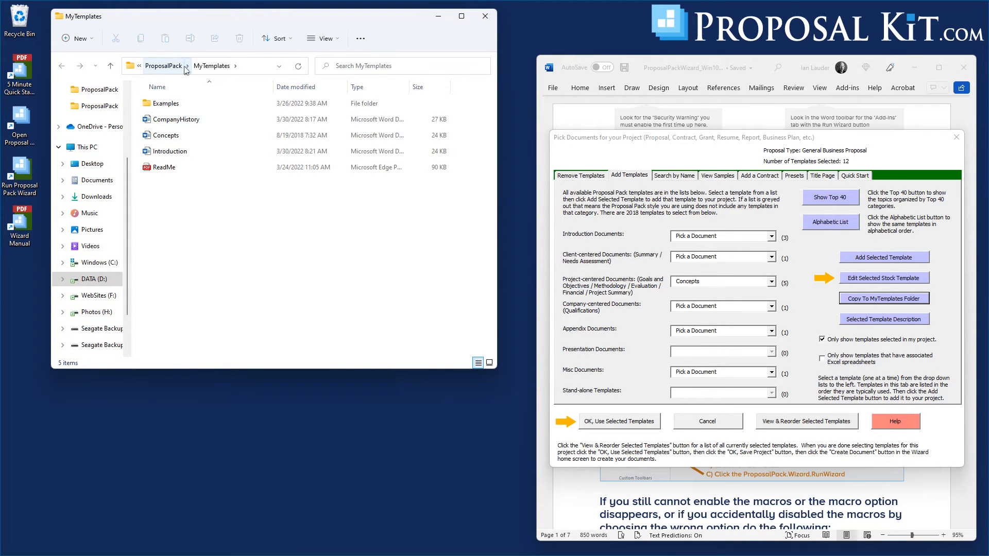
Step: Open the copied Concepts document from the MyTemplates folder, examine its pre-written sample text from start to end, and close it
{"action": "double_click", "coordinate": [165, 140]}
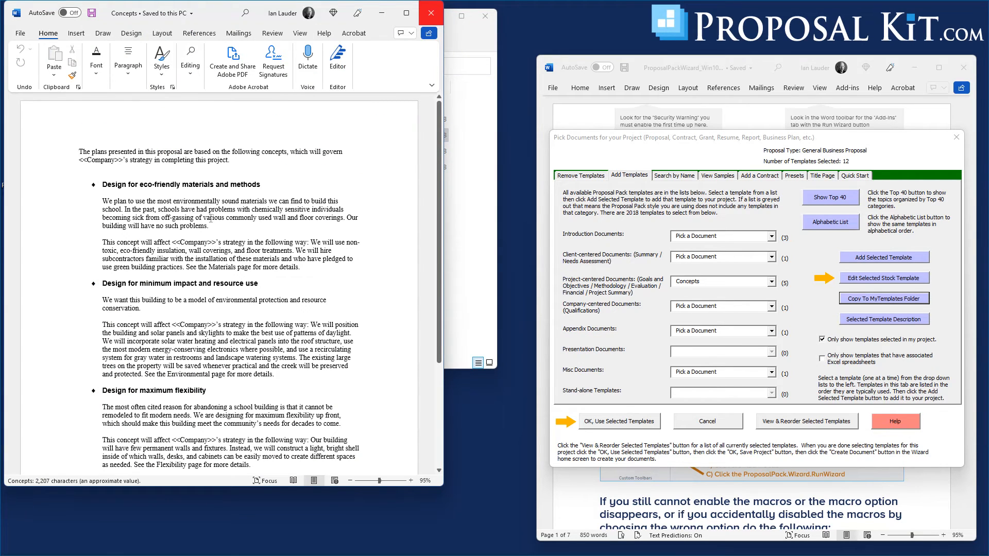
{"action": "left_click_drag", "start_coordinate": [445, 150], "coordinate": [444, 292]}
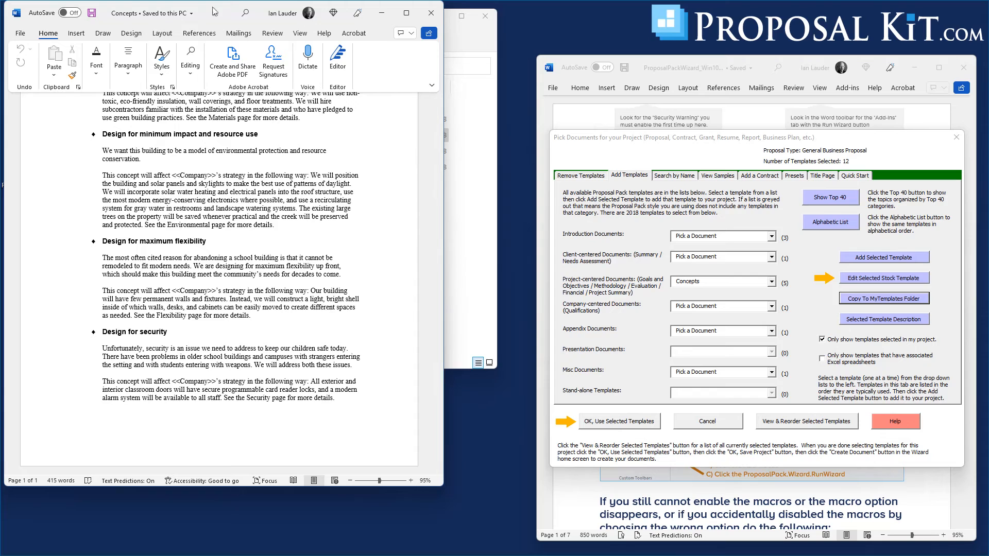
{"action": "left_click_drag", "start_coordinate": [219, 10], "coordinate": [276, 50]}
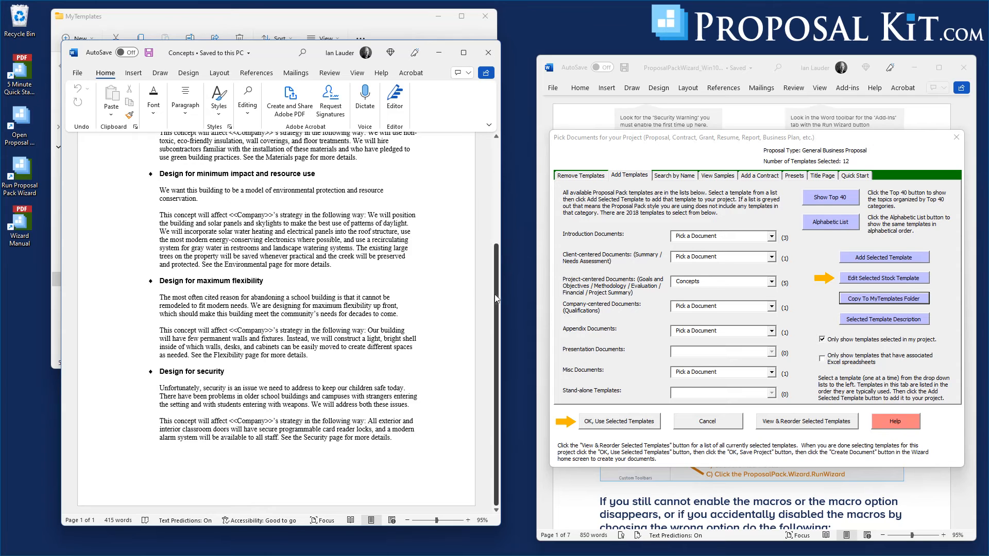
{"action": "mouse_move", "coordinate": [495, 307]}
{"action": "left_mouse_down"}
{"action": "mouse_move", "coordinate": [495, 204]}
{"action": "mouse_move", "coordinate": [496, 297]}
{"action": "left_mouse_up"}
{"action": "left_click_drag", "start_coordinate": [498, 259], "coordinate": [501, 155]}
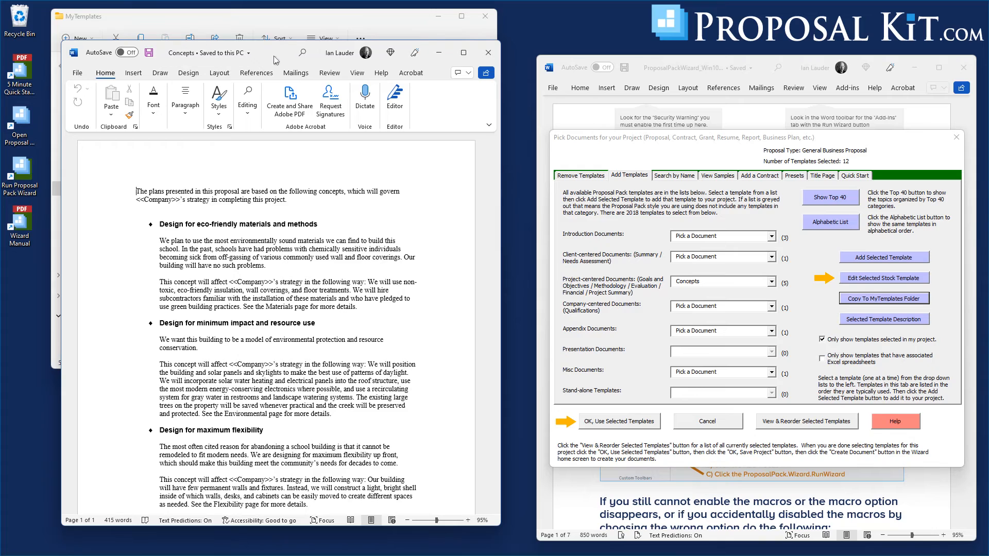
{"action": "left_click_drag", "start_coordinate": [273, 56], "coordinate": [216, 16]}
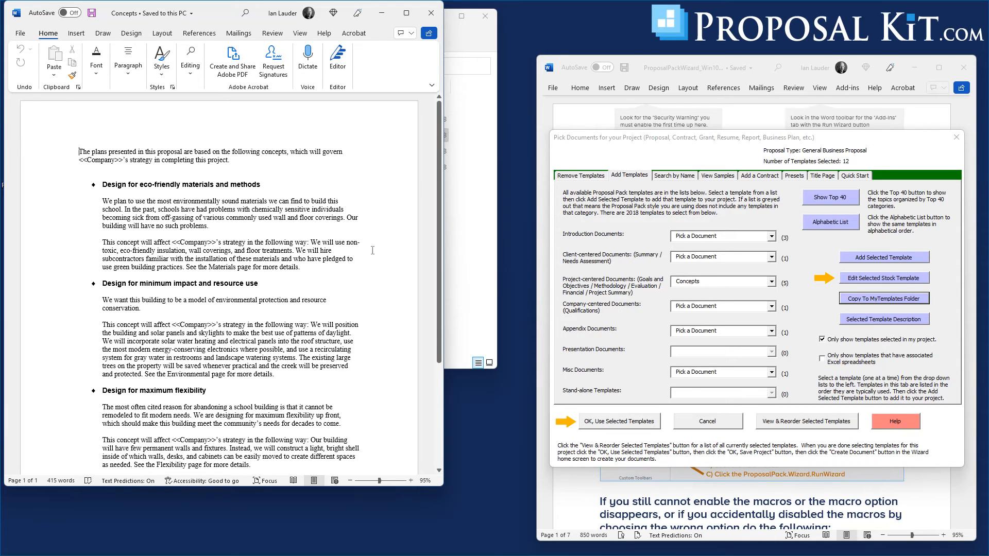
{"action": "scroll", "coordinate": [441, 181], "scroll_direction": "down", "scroll_amount": 5}
{"action": "scroll", "coordinate": [441, 181], "scroll_direction": "up", "scroll_amount": 5}
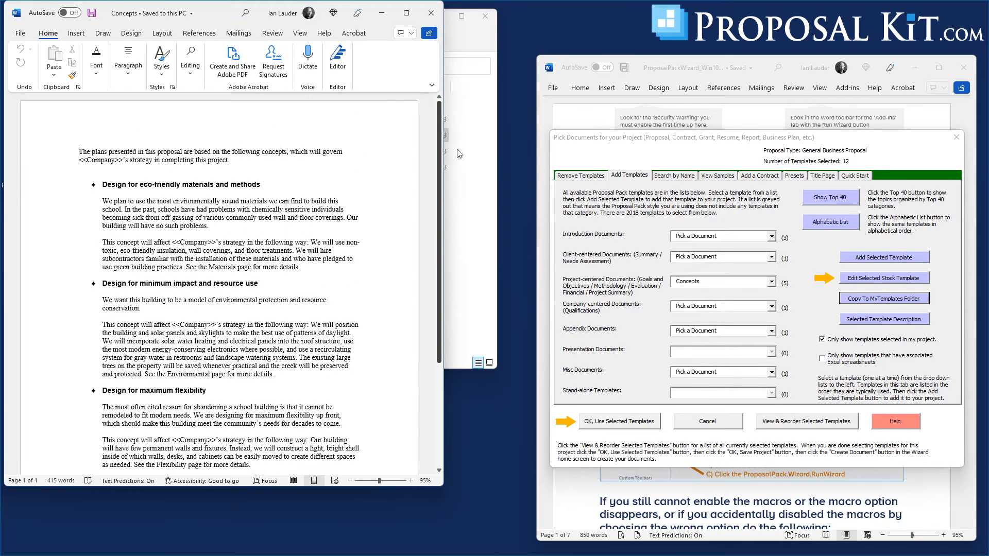
{"action": "left_click_drag", "start_coordinate": [219, 14], "coordinate": [279, 47]}
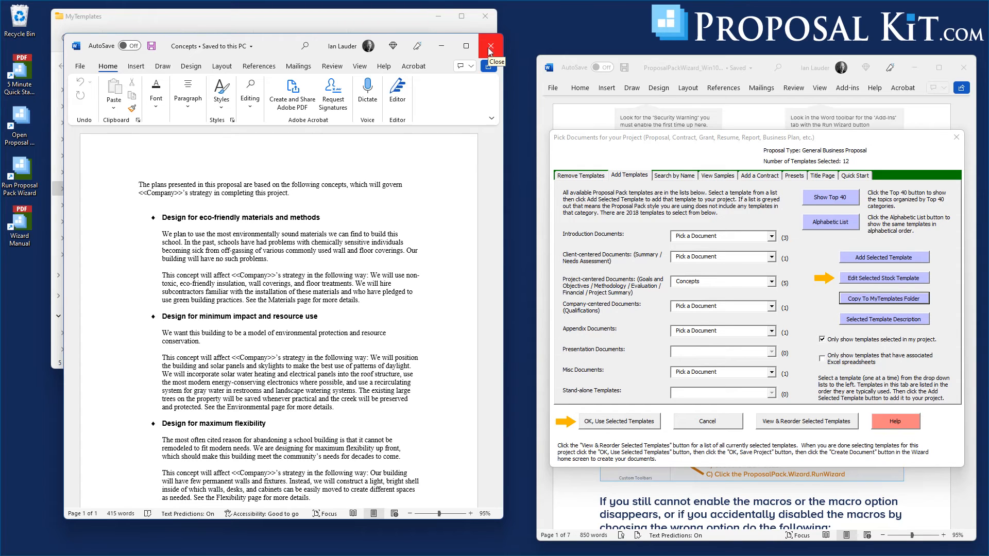
{"action": "left_click", "coordinate": [489, 49]}
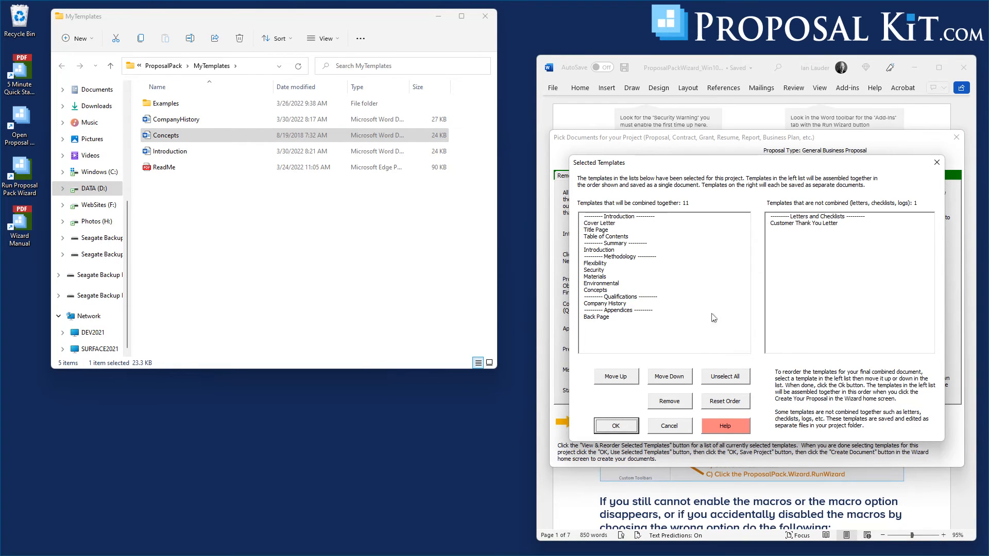
Step: Accept the selected templates for the project and turn off the use of Excel dynamic links
{"action": "left_click", "coordinate": [616, 426]}
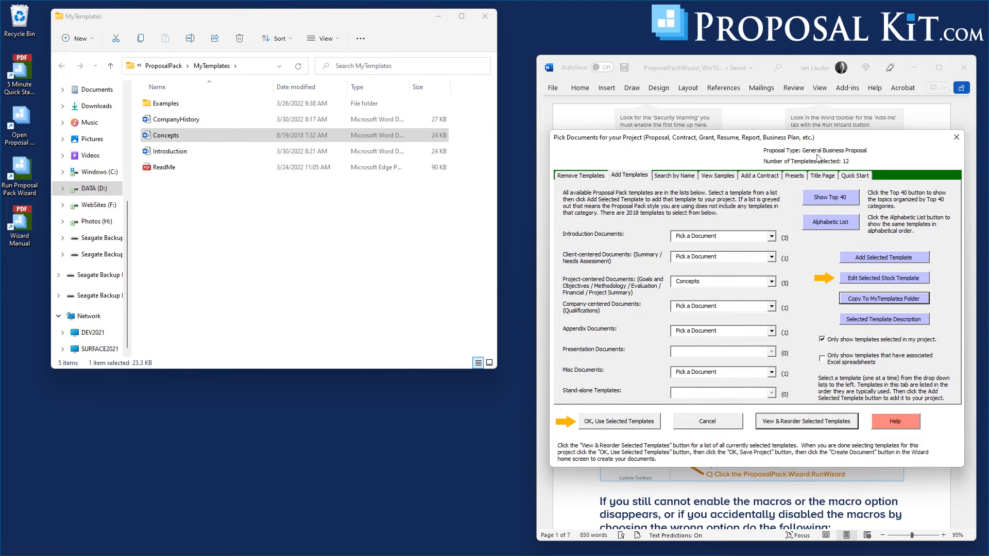
{"action": "left_click", "coordinate": [621, 421]}
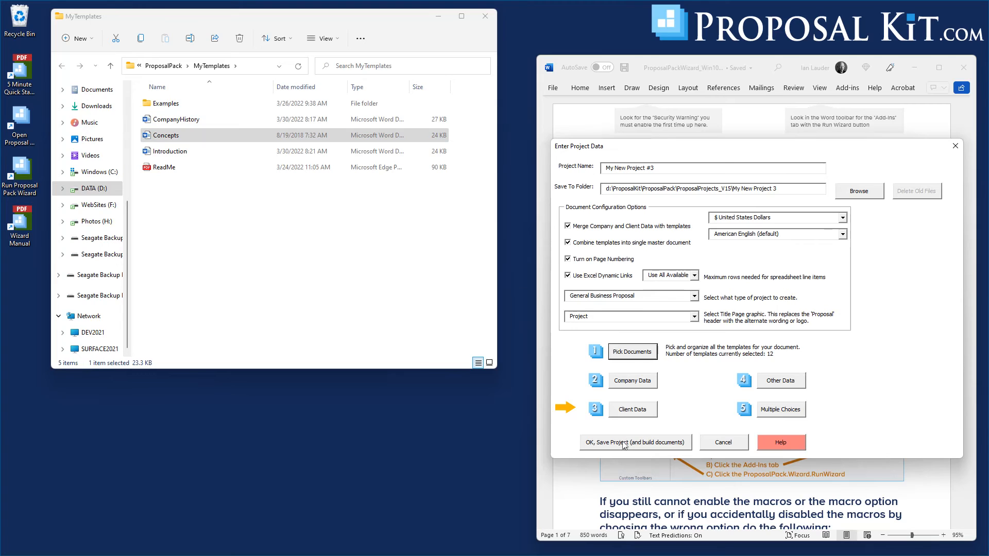
{"action": "left_click", "coordinate": [601, 277]}
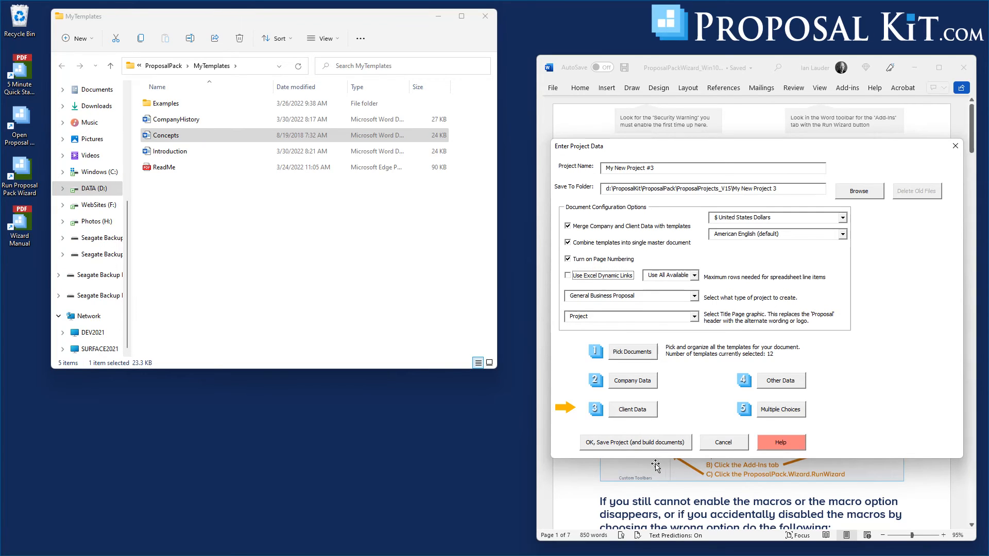
Step: Save the project and build its documents
{"action": "left_click", "coordinate": [637, 443]}
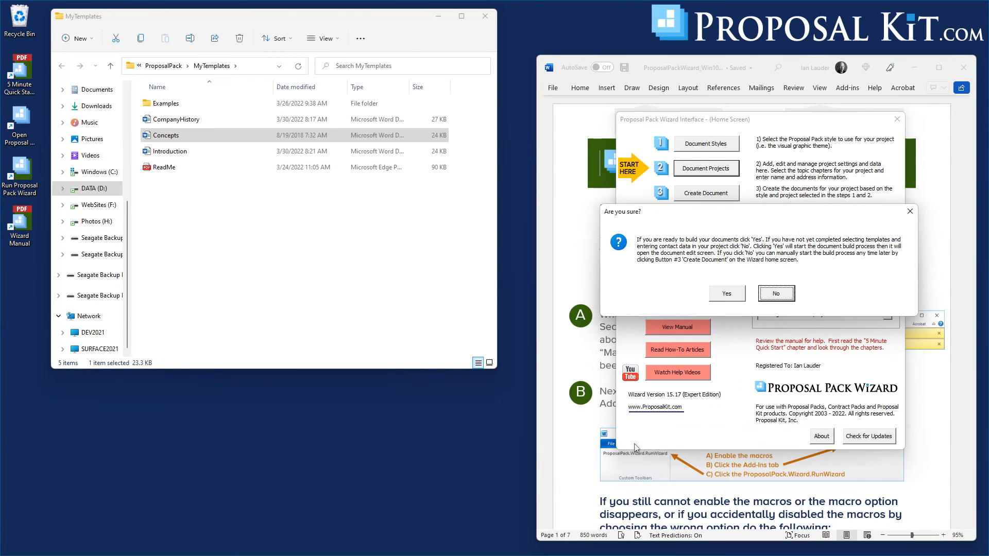
{"action": "left_click", "coordinate": [724, 295]}
{"action": "left_click", "coordinate": [749, 294]}
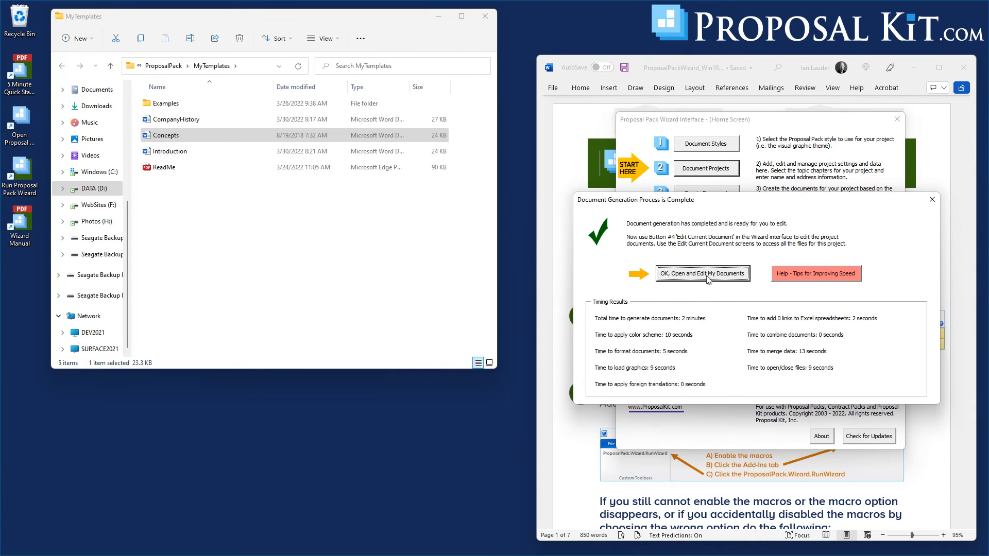
Step: Finish the document generation and open the Combined Project Document of My New Project #3, placing its window over the wizard
{"action": "left_click", "coordinate": [709, 277]}
{"action": "left_click", "coordinate": [755, 293]}
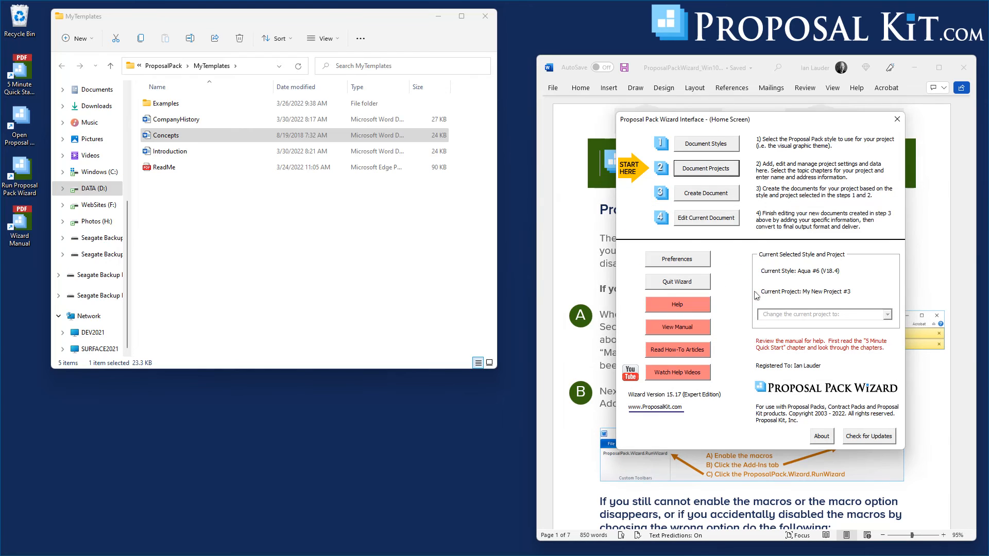
{"action": "left_click", "coordinate": [626, 231]}
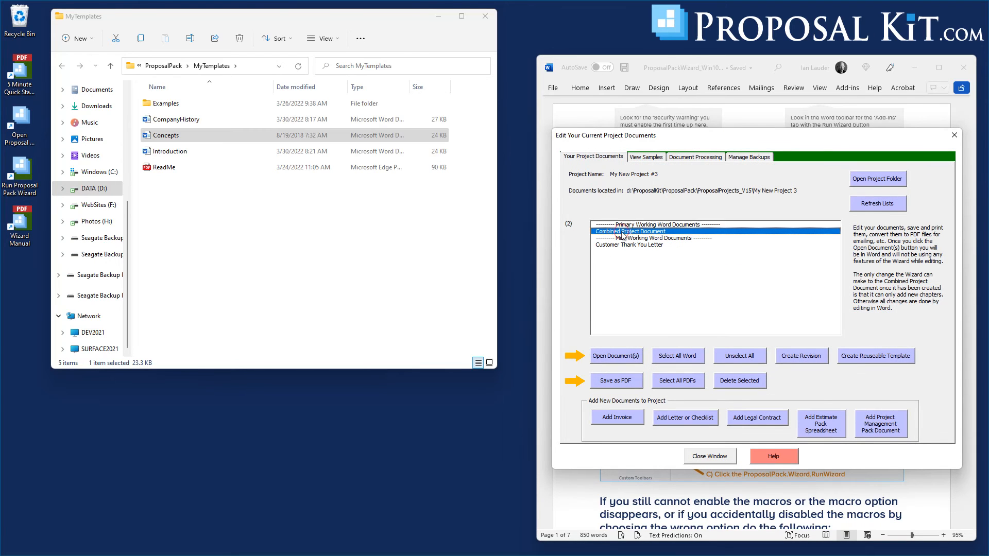
{"action": "left_click", "coordinate": [614, 356]}
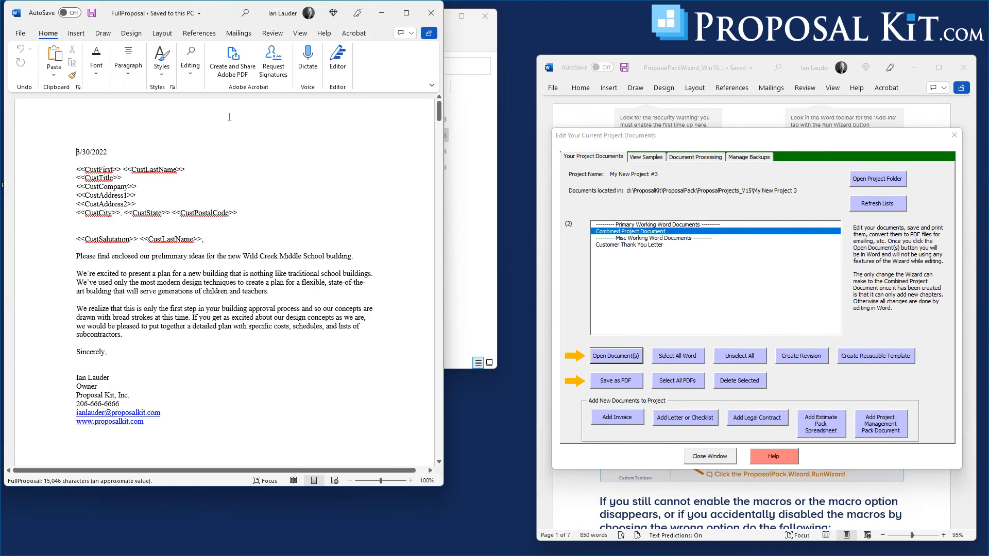
{"action": "left_click_drag", "start_coordinate": [233, 18], "coordinate": [558, 48]}
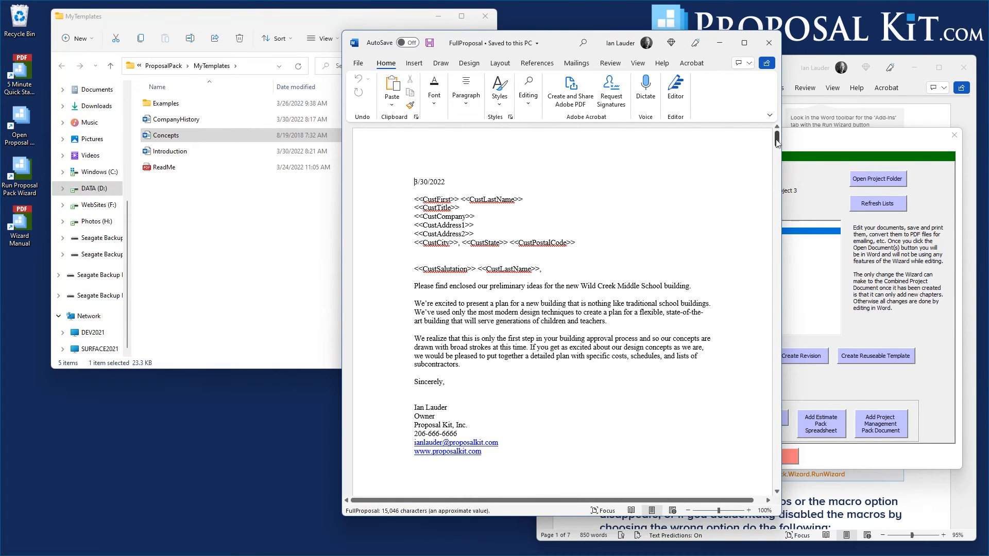
Step: Examine the generated proposal from the cover letter through the Introduction and Flexibility chapters to the Concepts chapter
{"action": "left_click_drag", "start_coordinate": [778, 141], "coordinate": [773, 213]}
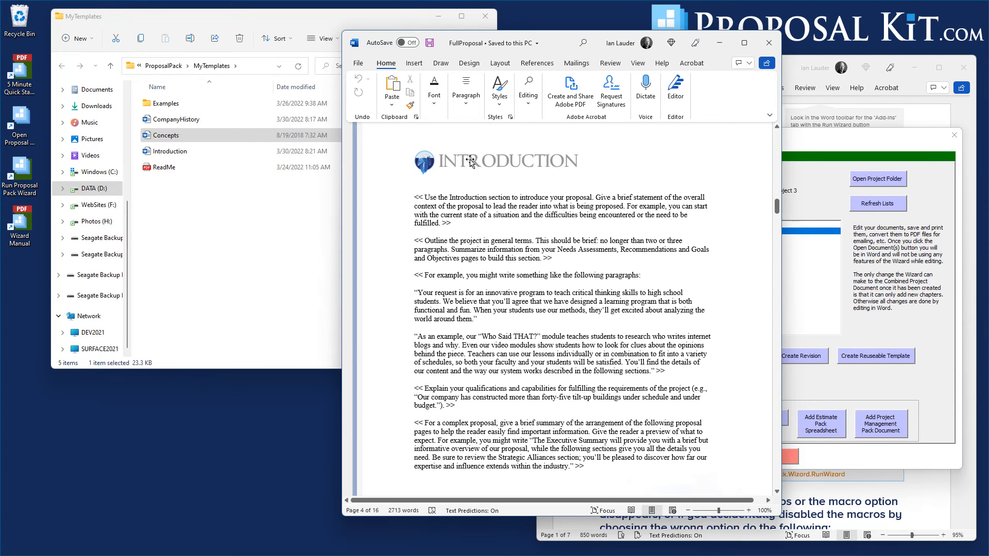
{"action": "left_click_drag", "start_coordinate": [777, 208], "coordinate": [778, 204]}
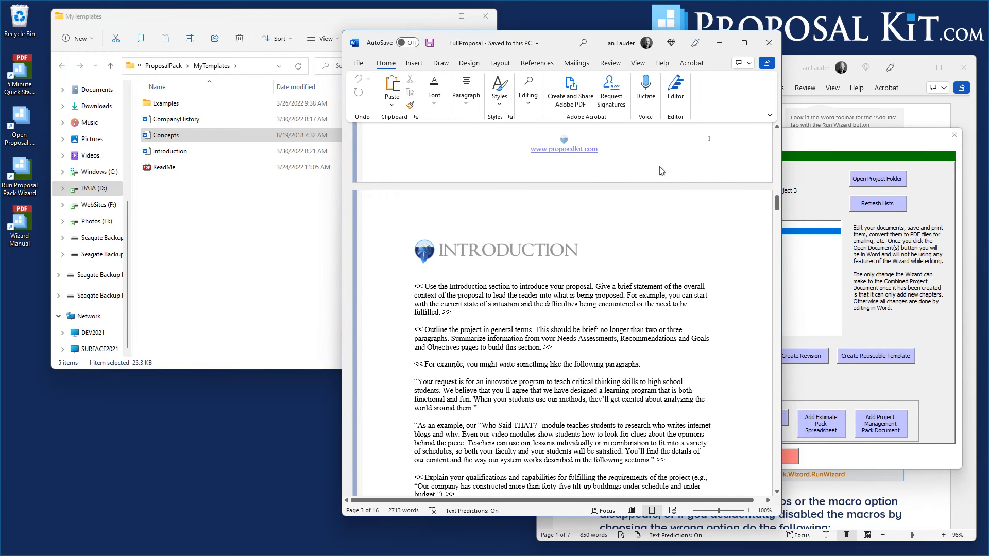
{"action": "left_click_drag", "start_coordinate": [776, 205], "coordinate": [772, 222]}
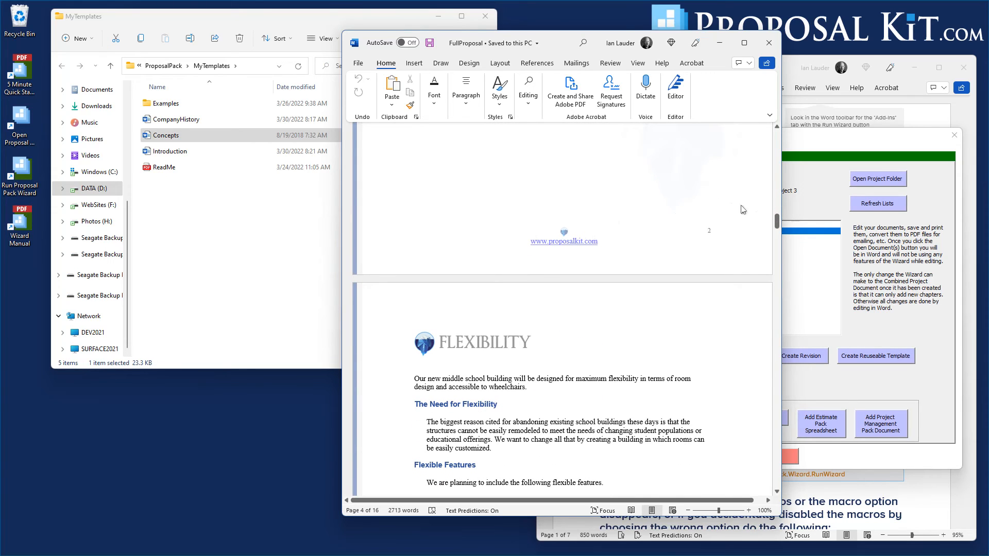
{"action": "left_click_drag", "start_coordinate": [778, 223], "coordinate": [778, 409]}
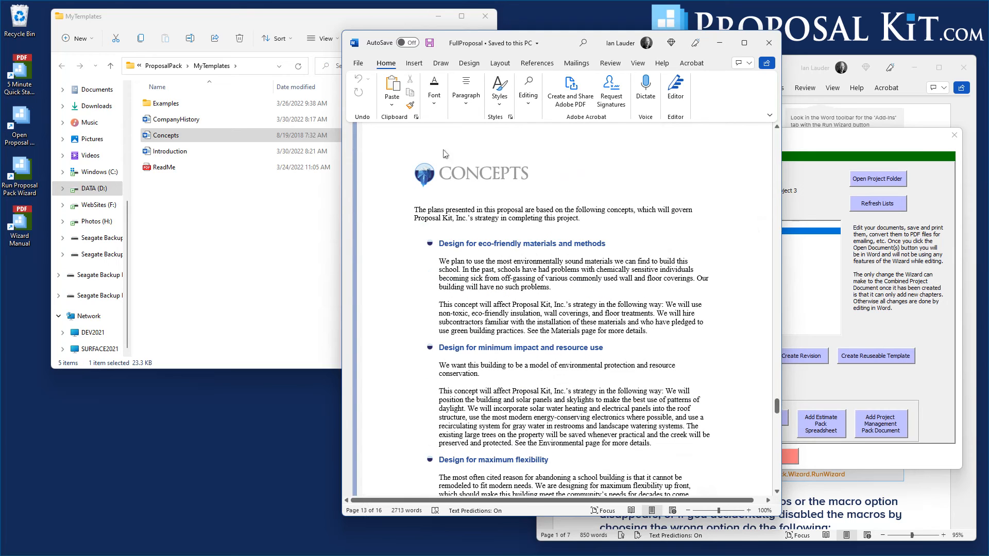
Step: Open the Concepts document from the MyTemplates folder and arrange it side by side with the generated proposal
{"action": "left_click", "coordinate": [173, 135]}
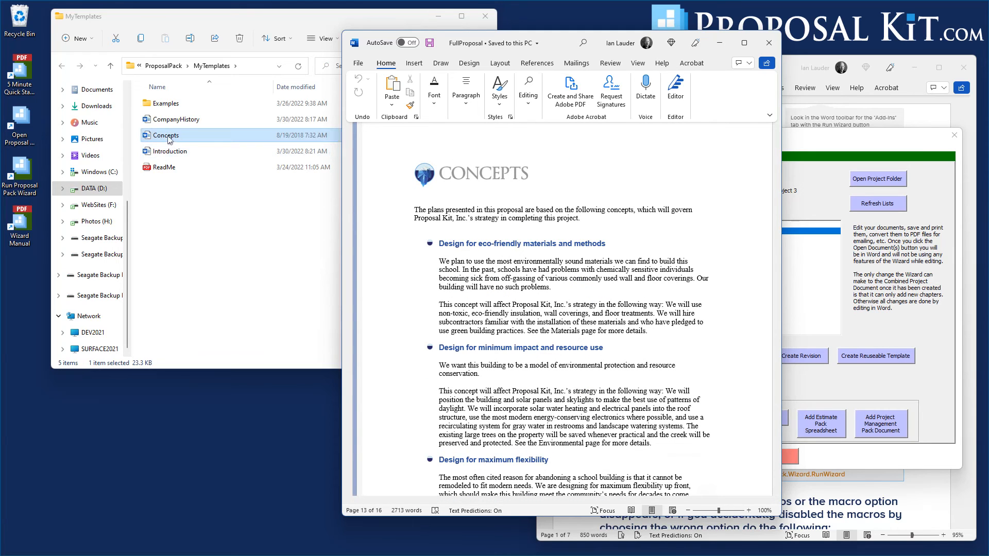
{"action": "left_click", "coordinate": [509, 248]}
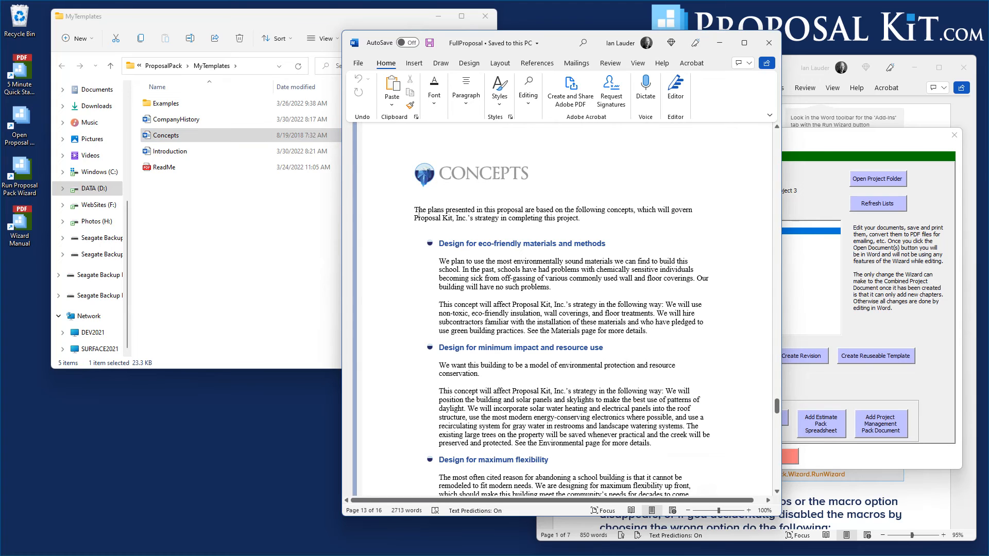
{"action": "left_click_drag", "start_coordinate": [531, 37], "coordinate": [714, 16]}
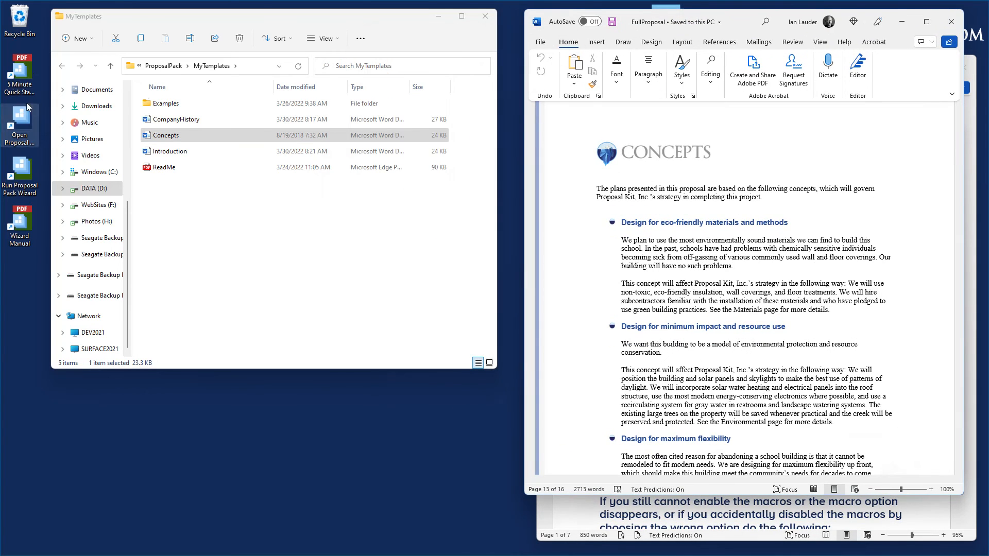
{"action": "double_click", "coordinate": [164, 135]}
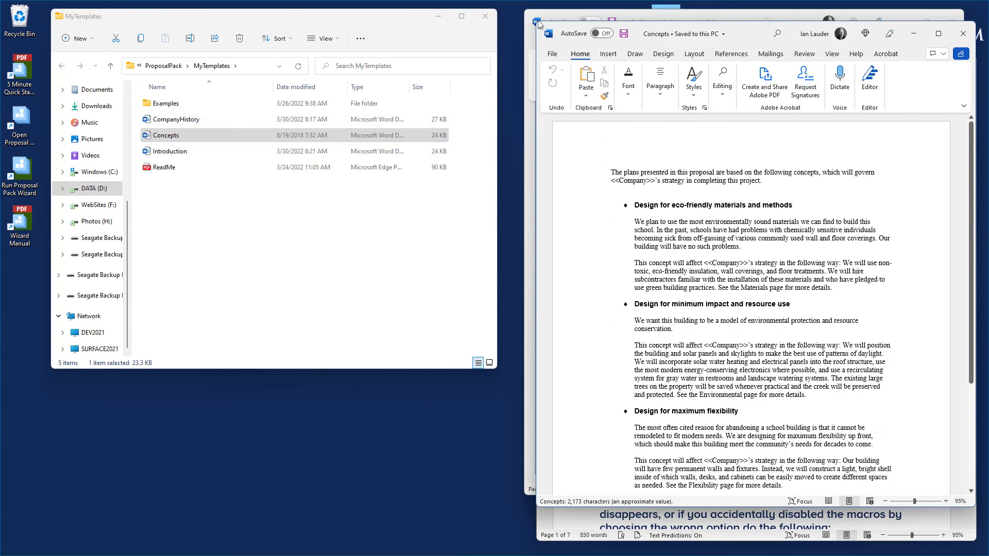
{"action": "left_click_drag", "start_coordinate": [745, 37], "coordinate": [265, 49]}
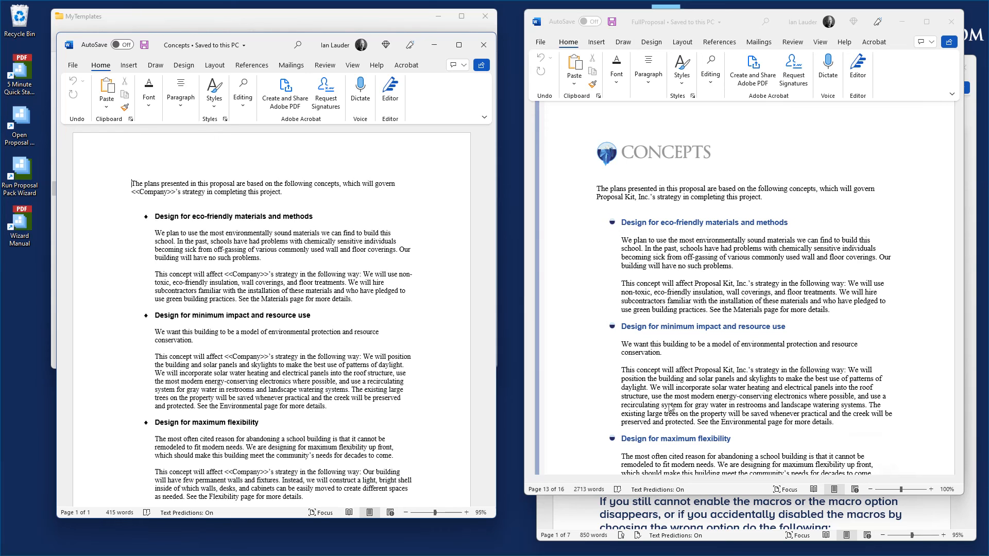
Step: Compare the Concepts template's text and formatting with the generated Concepts chapter, and close the template
{"action": "scroll", "coordinate": [724, 312], "scroll_direction": "down", "scroll_amount": 8}
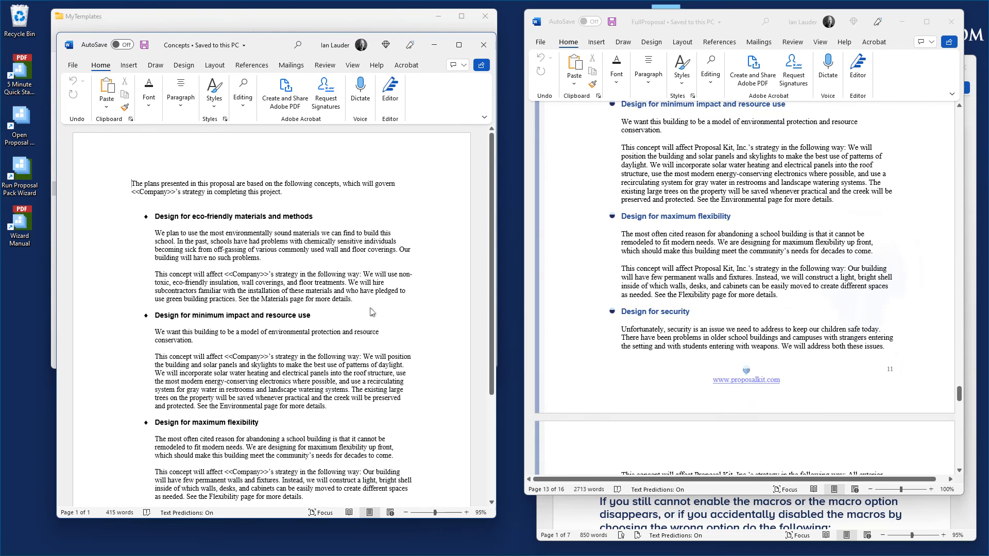
{"action": "scroll", "coordinate": [283, 238], "scroll_direction": "down", "scroll_amount": 5}
{"action": "scroll", "coordinate": [282, 238], "scroll_direction": "up", "scroll_amount": 5}
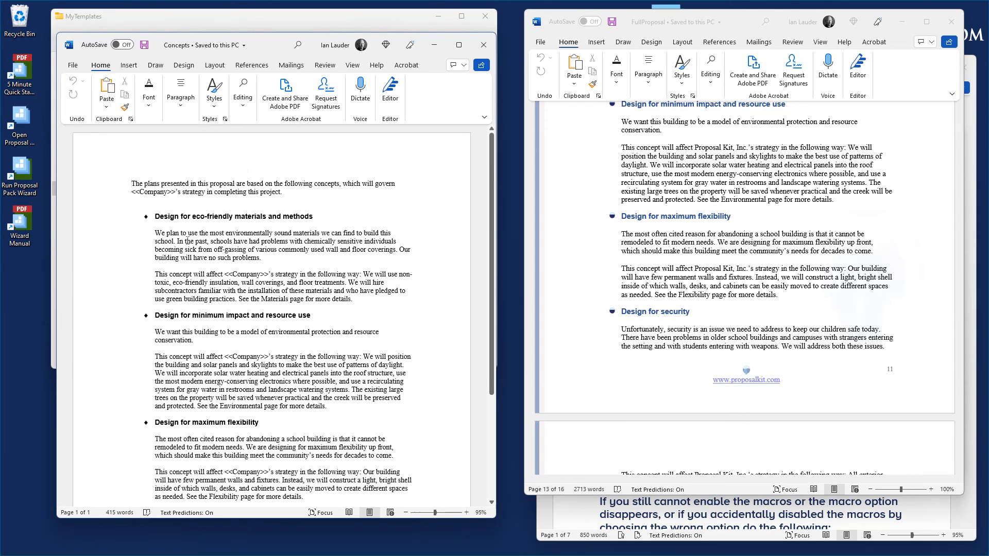
{"action": "scroll", "coordinate": [312, 316], "scroll_direction": "down", "scroll_amount": 4}
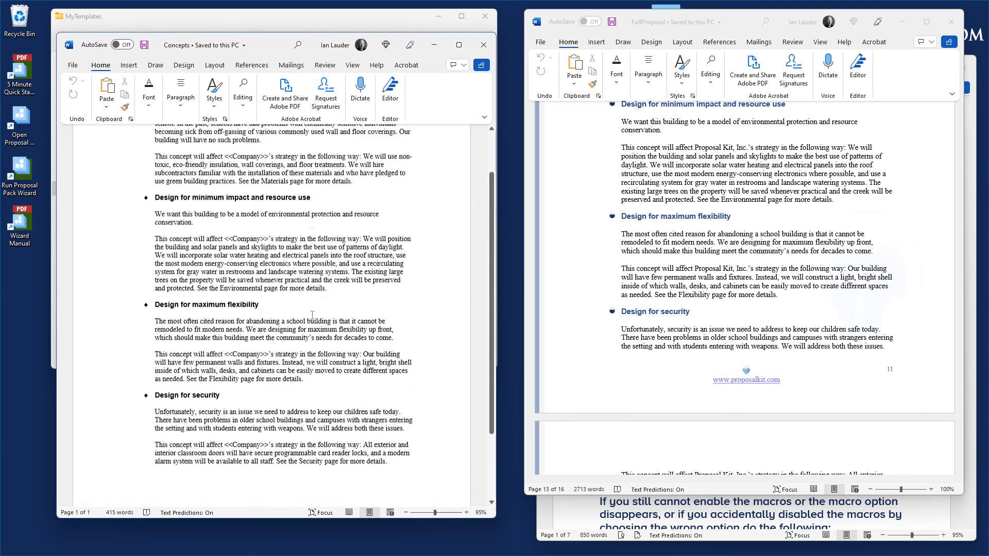
{"action": "scroll", "coordinate": [312, 315], "scroll_direction": "up", "scroll_amount": 4}
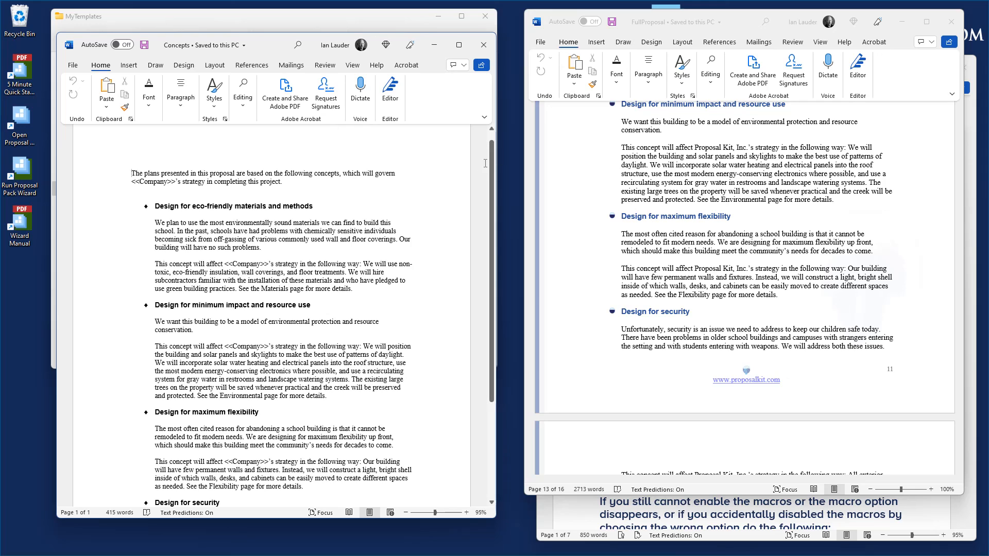
{"action": "left_click_drag", "start_coordinate": [491, 163], "coordinate": [508, 144]}
{"action": "scroll", "coordinate": [896, 211], "scroll_direction": "up", "scroll_amount": 6}
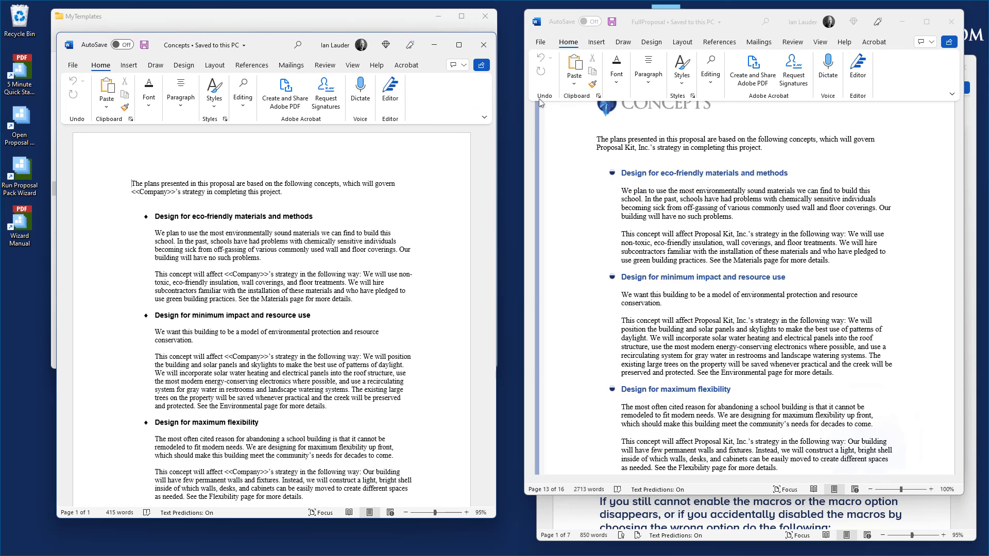
{"action": "left_click", "coordinate": [478, 51]}
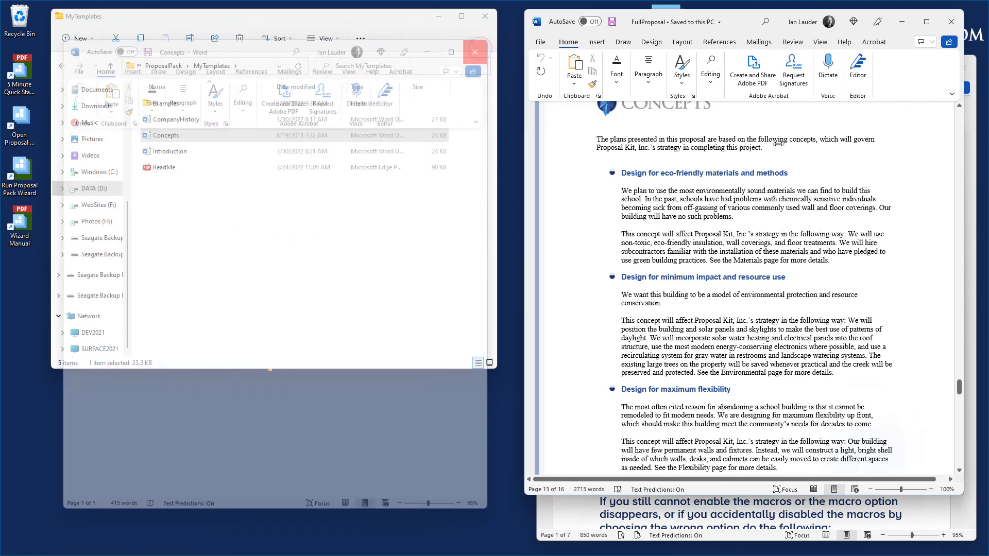
Step: Examine the Company History chapter of the generated proposal, return to the cover letter, and close the proposal
{"action": "left_click_drag", "start_coordinate": [962, 390], "coordinate": [963, 428]}
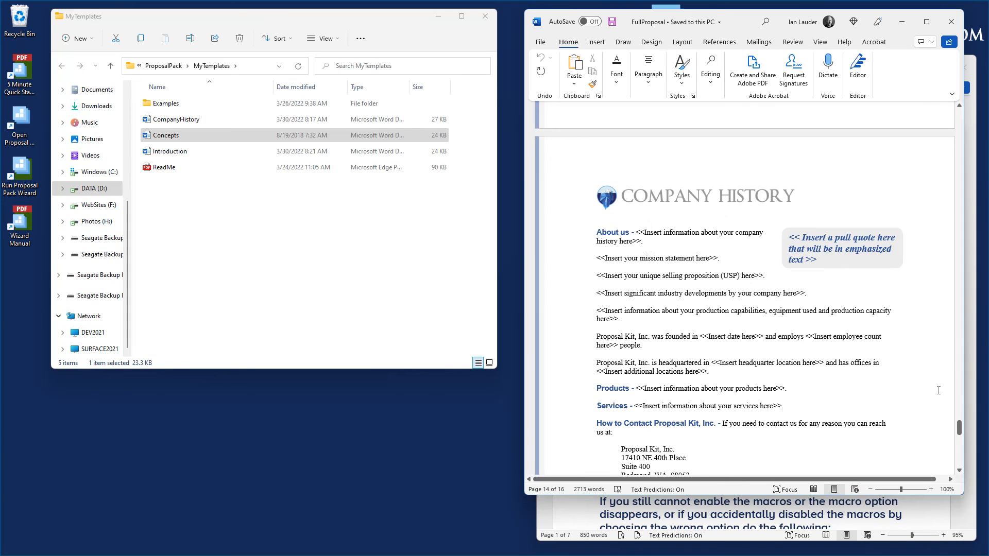
{"action": "left_click_drag", "start_coordinate": [959, 425], "coordinate": [984, 114]}
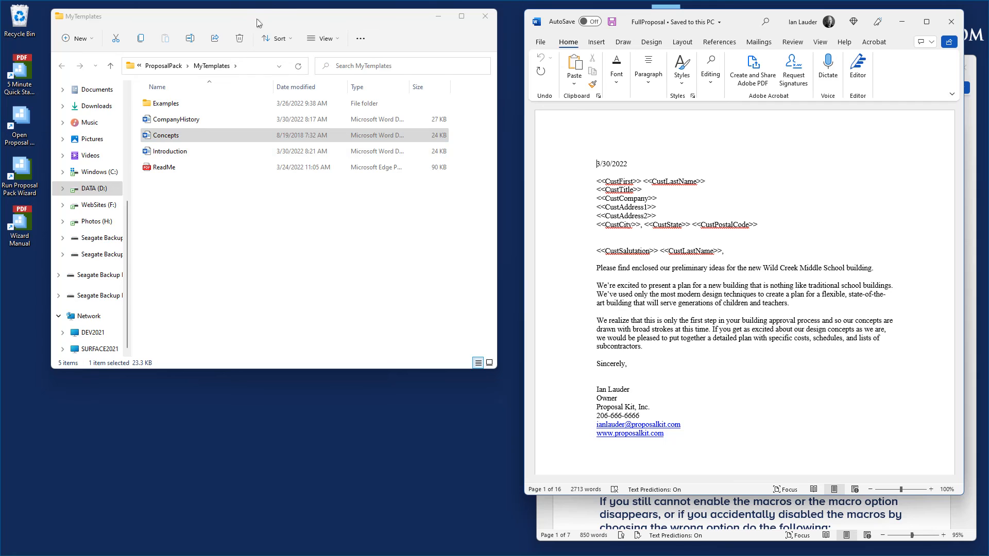
{"action": "mouse_move", "coordinate": [257, 23]}
{"action": "left_mouse_down"}
{"action": "mouse_move", "coordinate": [260, 52]}
{"action": "mouse_move", "coordinate": [263, 27]}
{"action": "left_mouse_up"}
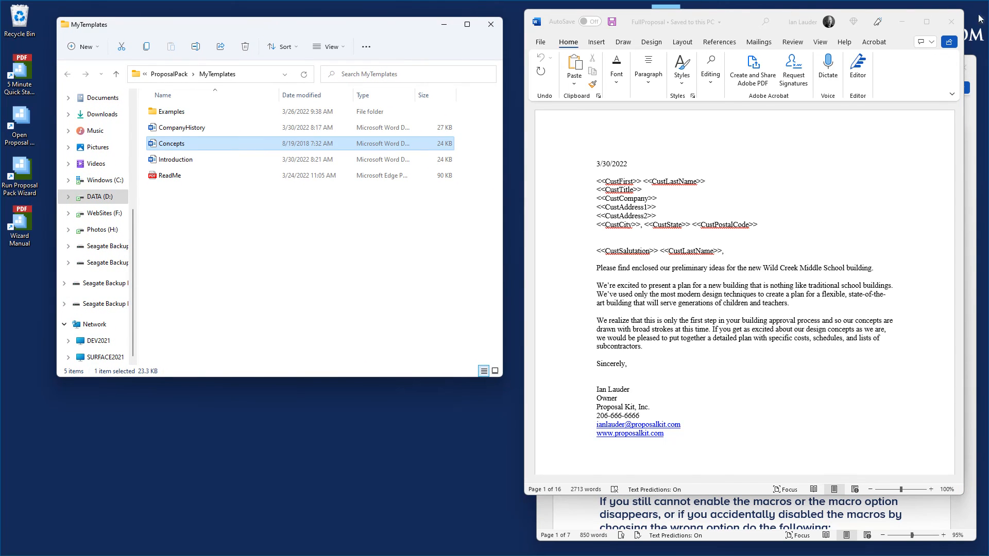
{"action": "left_click", "coordinate": [951, 24]}
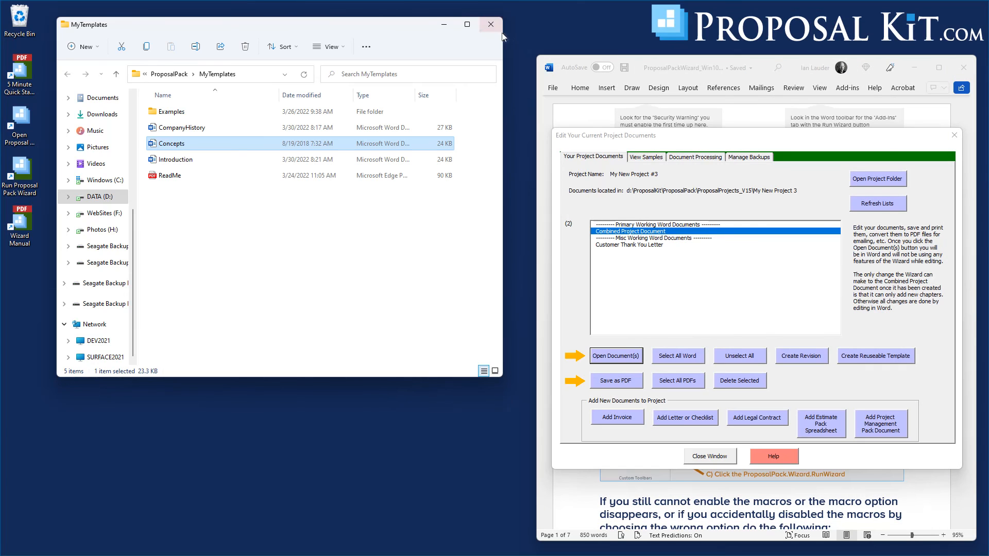